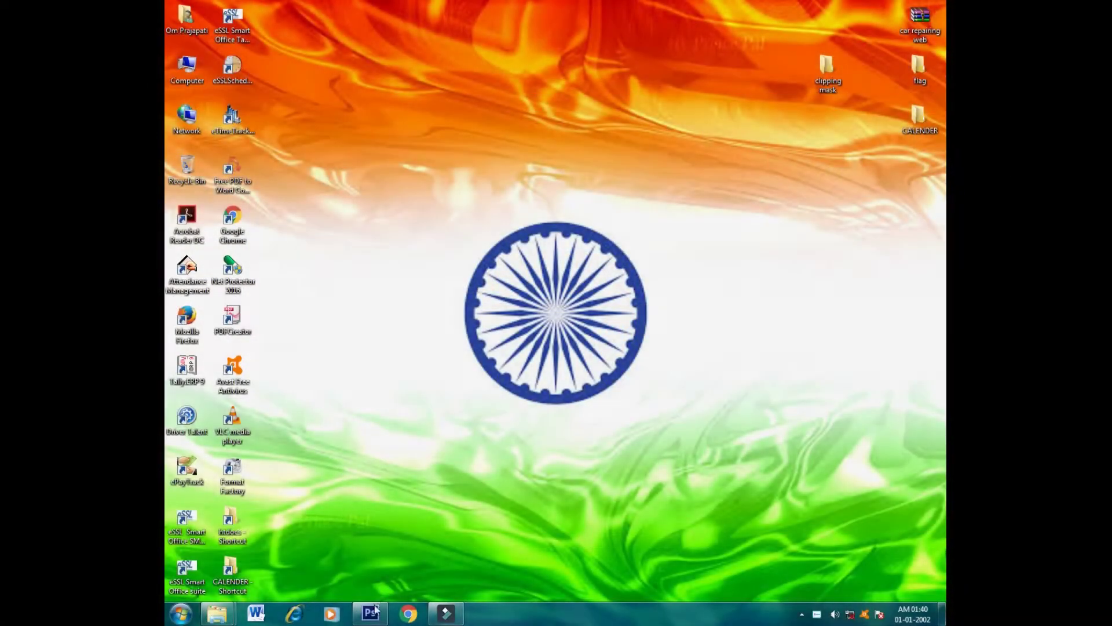
- Create a new Untitled-1 document: 6 × 4 inches, 300 pixels/inch, white background
{"action": "left_click", "coordinate": [370, 613]}
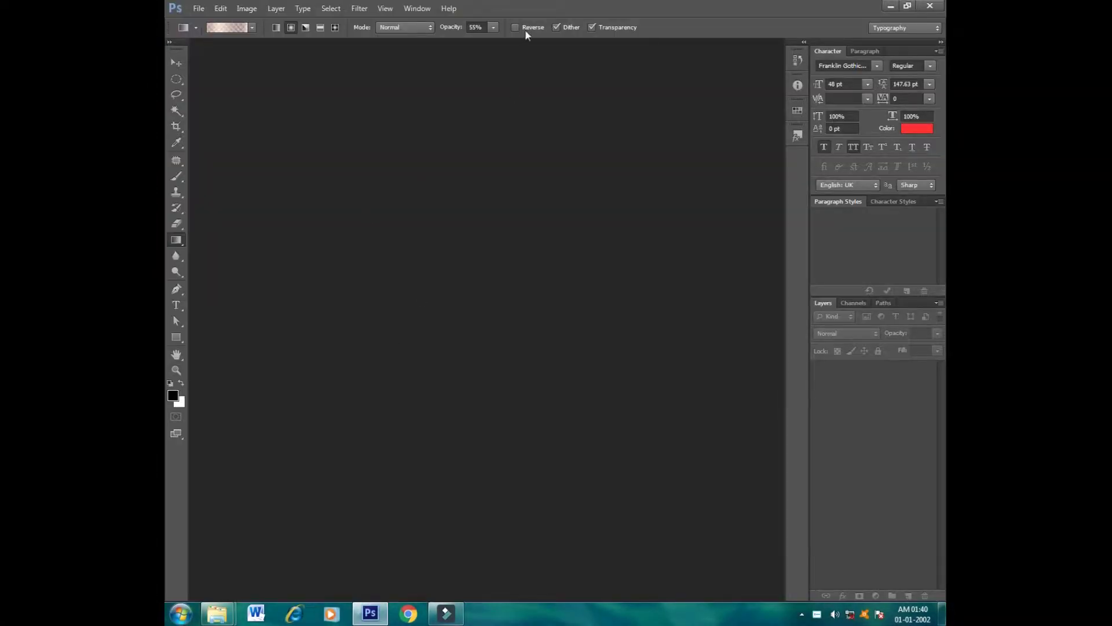
{"action": "left_click", "coordinate": [199, 8]}
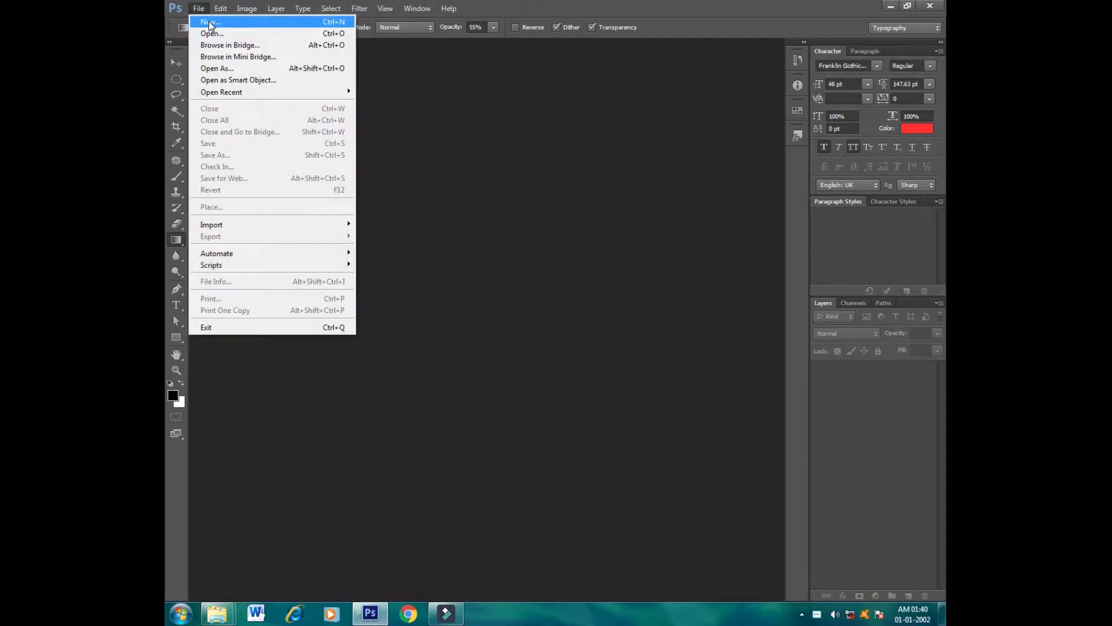
{"action": "left_click", "coordinate": [210, 23]}
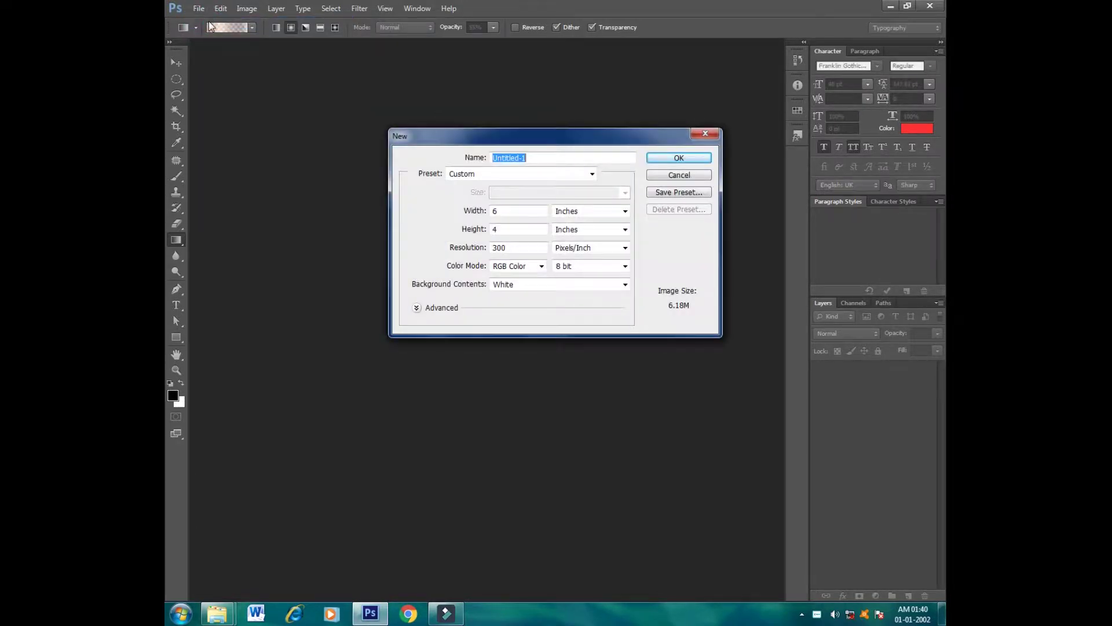
{"action": "left_click", "coordinate": [507, 212]}
{"action": "left_click", "coordinate": [506, 229]}
{"action": "left_click", "coordinate": [512, 252]}
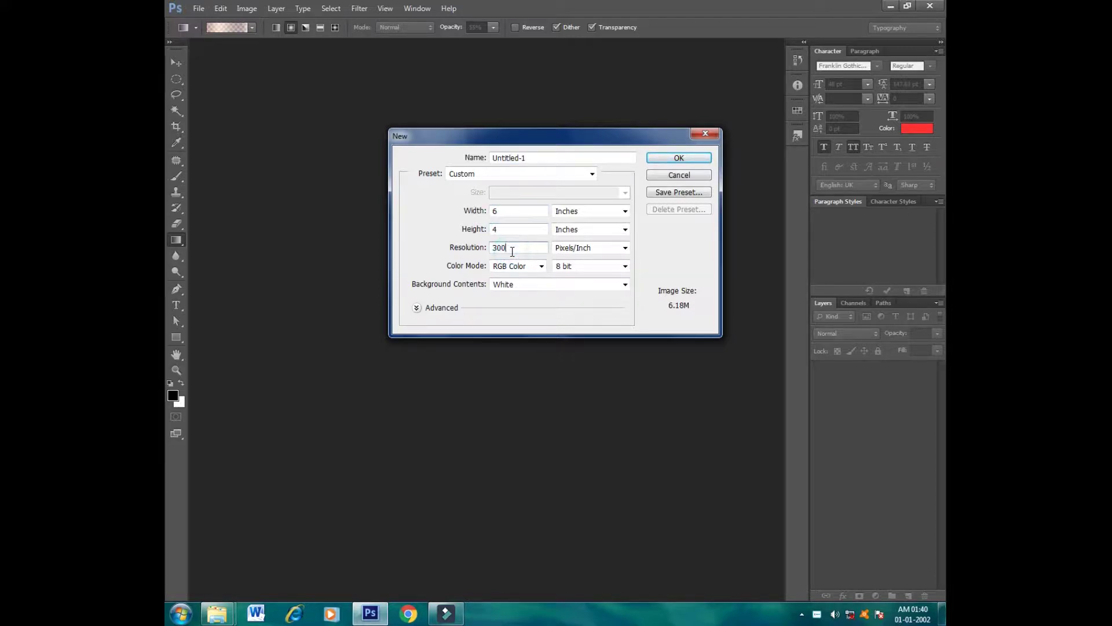
{"action": "left_click", "coordinate": [520, 284]}
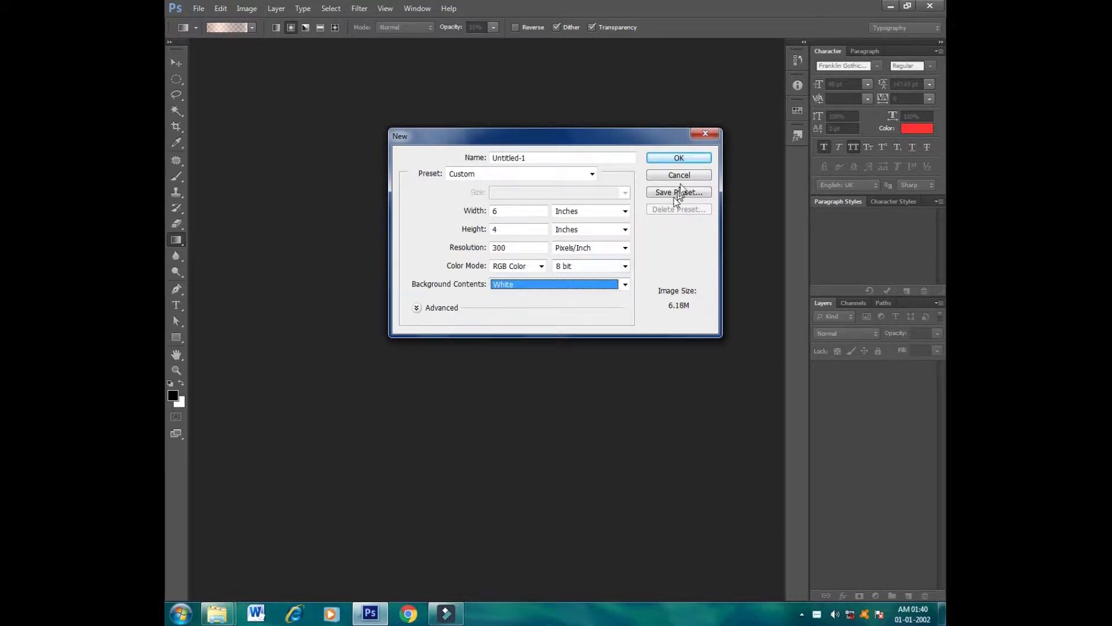
{"action": "left_click", "coordinate": [678, 159]}
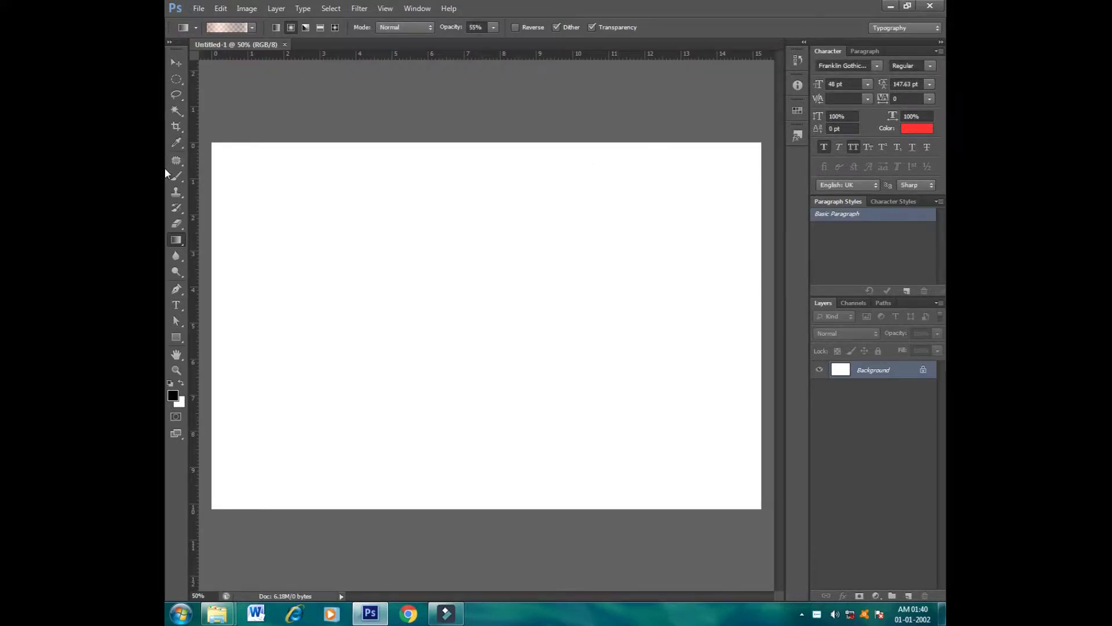
- Type PHOTOSHOP on the canvas with the Horizontal Type Tool and commit it
{"action": "left_click", "coordinate": [176, 307]}
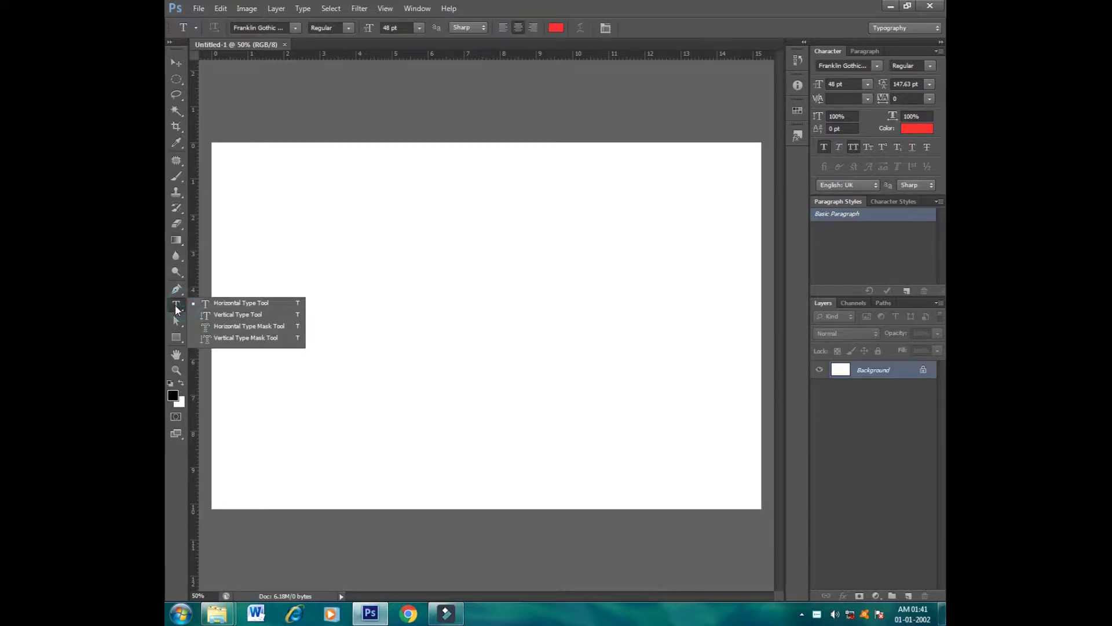
{"action": "left_click", "coordinate": [232, 304]}
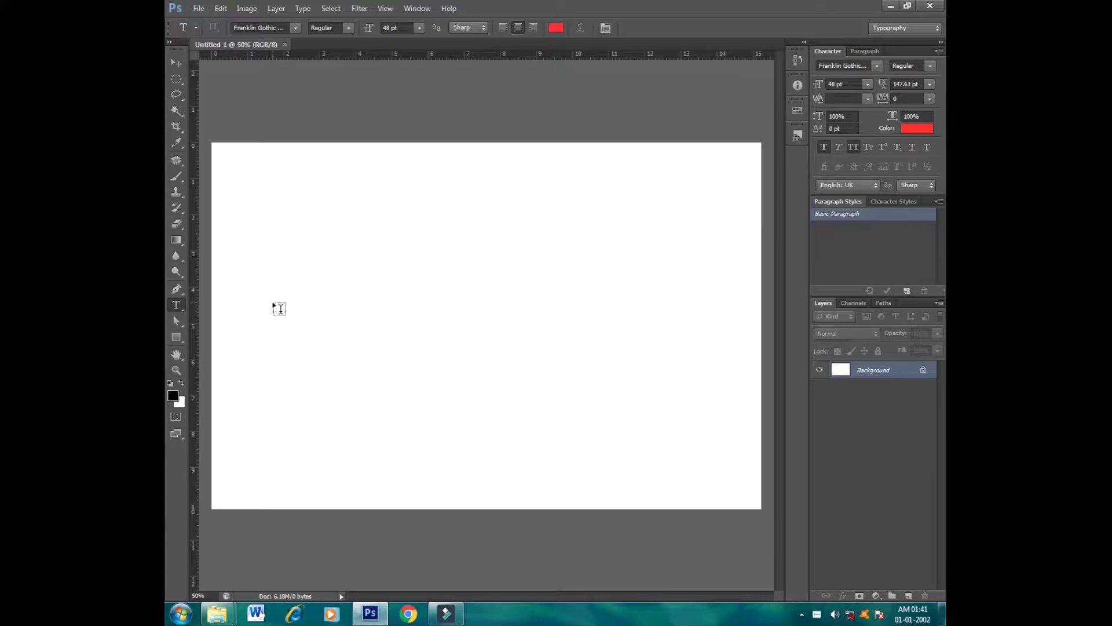
{"action": "left_click", "coordinate": [318, 324]}
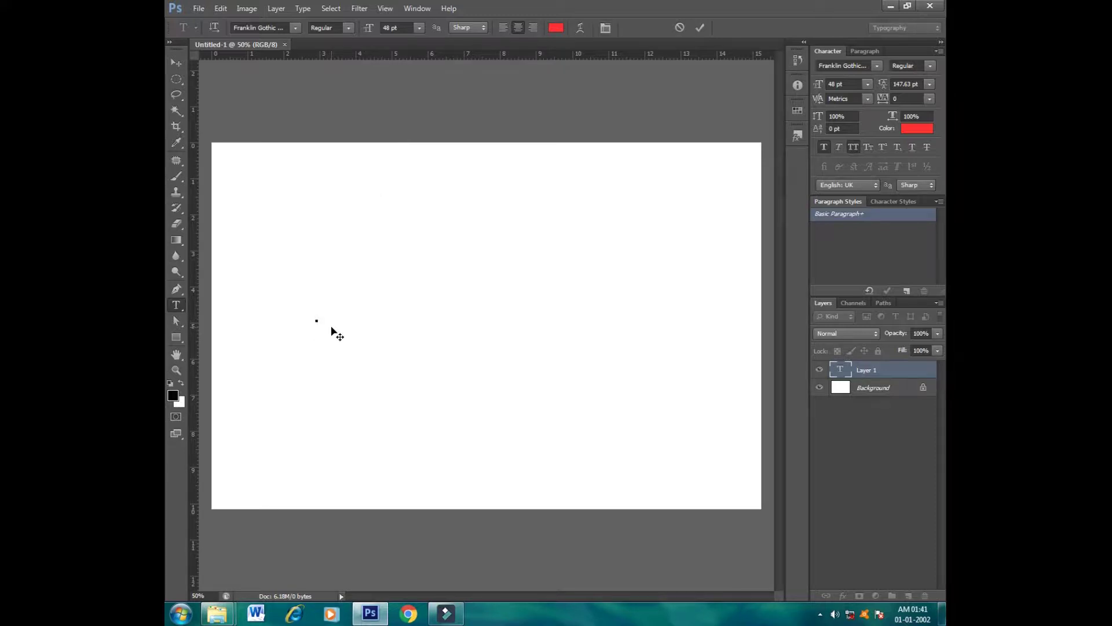
{"action": "type", "text": "P"}
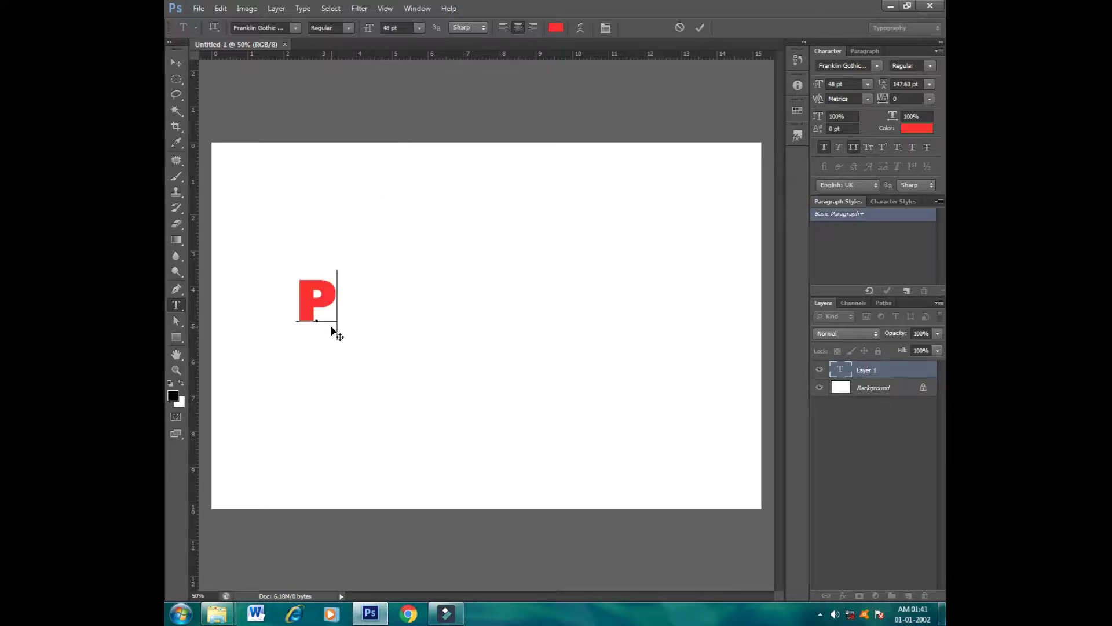
{"action": "type", "text": "HOT"}
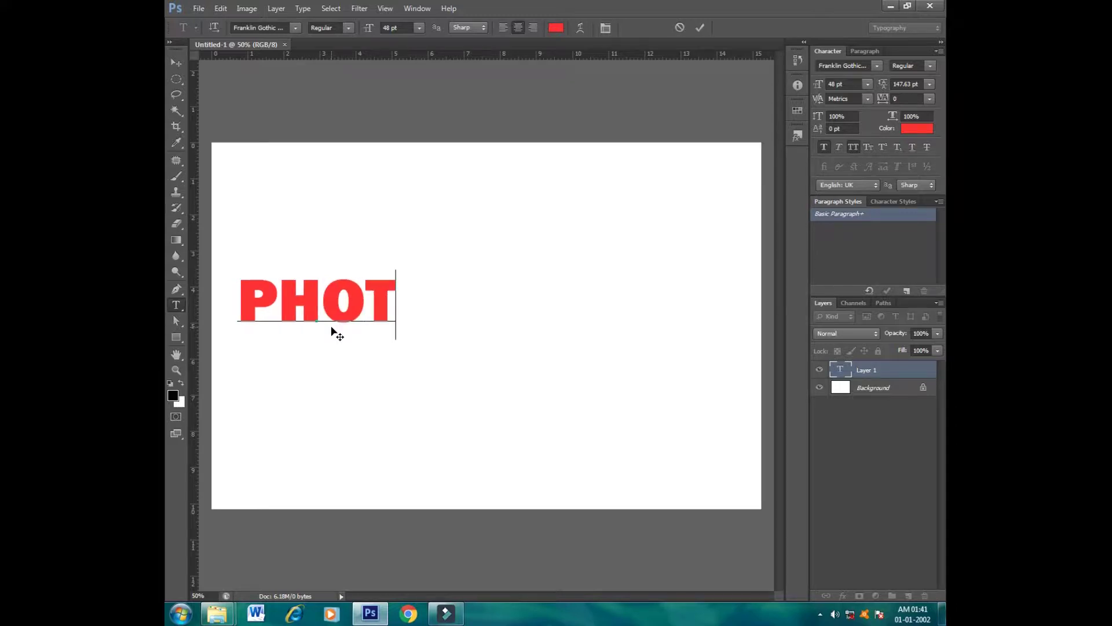
{"action": "type", "text": "OSHO"}
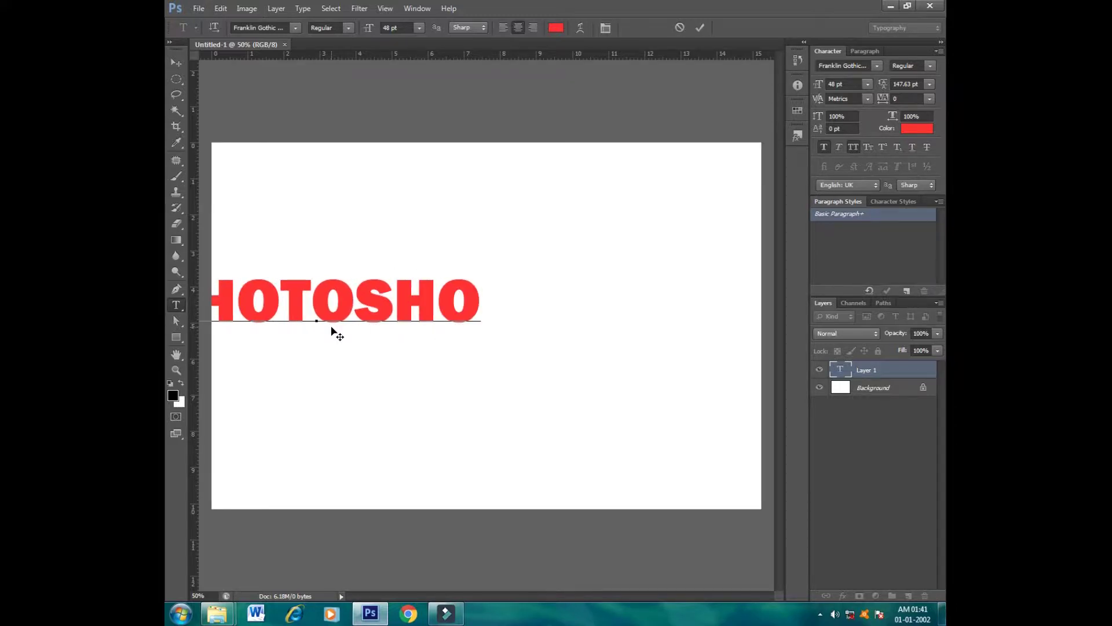
{"action": "type", "text": "P"}
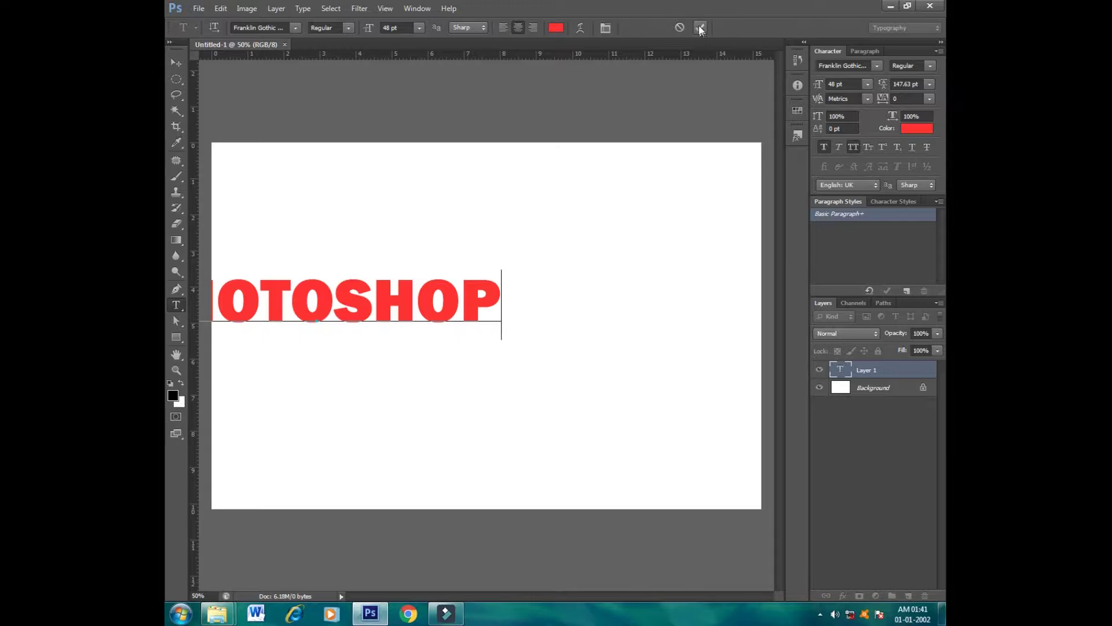
{"action": "left_click", "coordinate": [700, 27]}
- Move the PHOTOSHOP text to the canvas centre and slightly resize it
{"action": "left_click", "coordinate": [177, 62]}
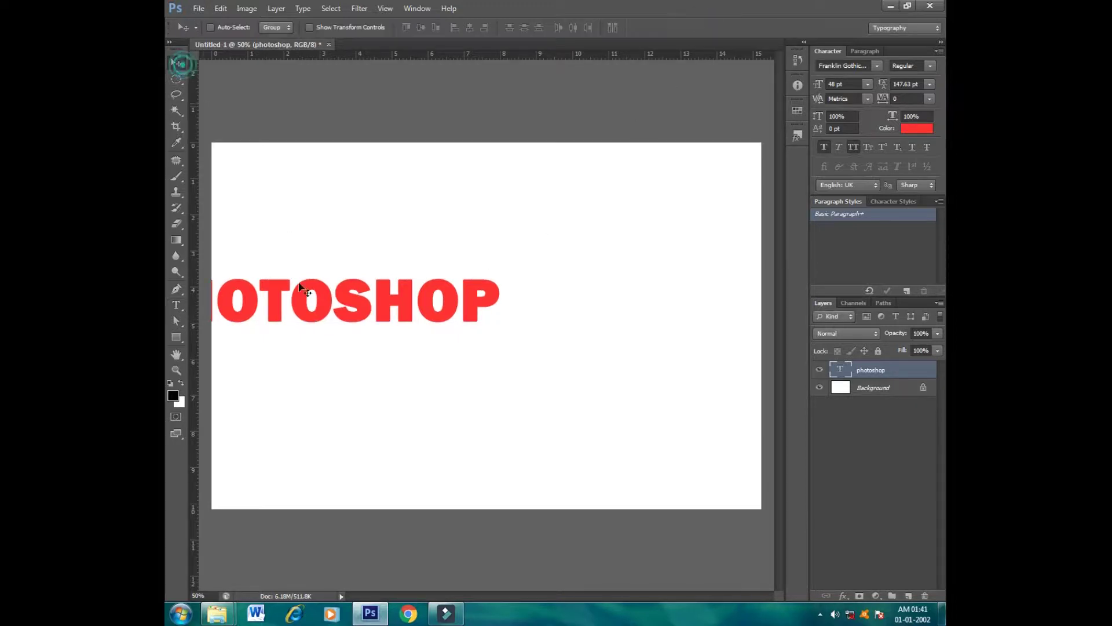
{"action": "mouse_move", "coordinate": [366, 317]}
{"action": "left_mouse_down"}
{"action": "mouse_move", "coordinate": [558, 309]}
{"action": "mouse_move", "coordinate": [545, 317]}
{"action": "left_mouse_up"}
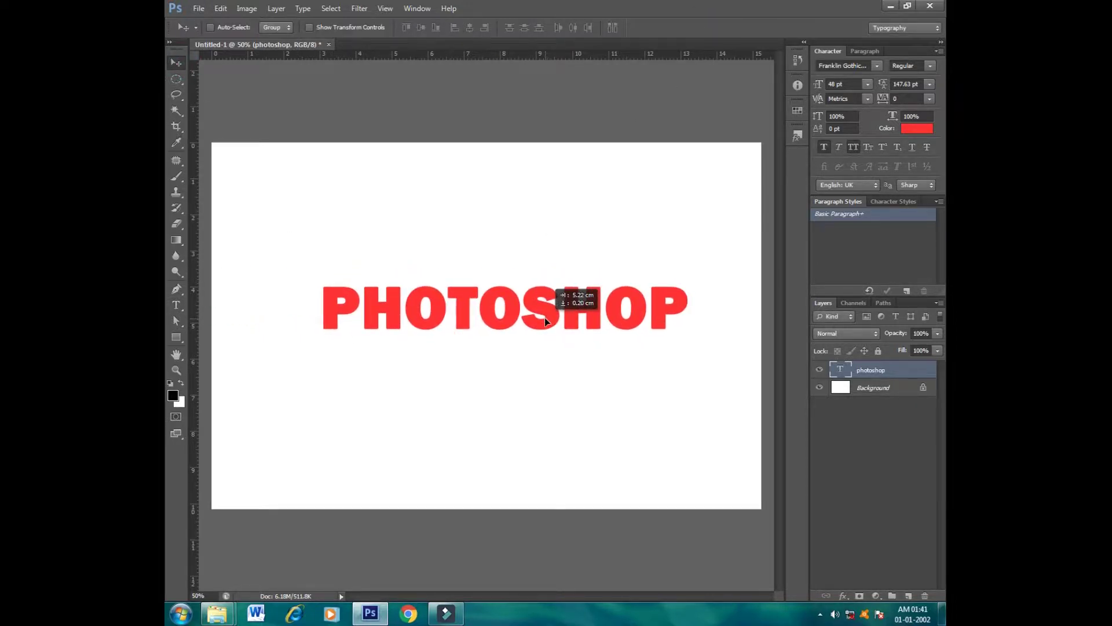
{"action": "left_click", "coordinate": [309, 27]}
{"action": "mouse_move", "coordinate": [688, 286]}
{"action": "left_mouse_down"}
{"action": "mouse_move", "coordinate": [718, 260]}
{"action": "mouse_move", "coordinate": [705, 256]}
{"action": "mouse_move", "coordinate": [676, 288]}
{"action": "left_mouse_up"}
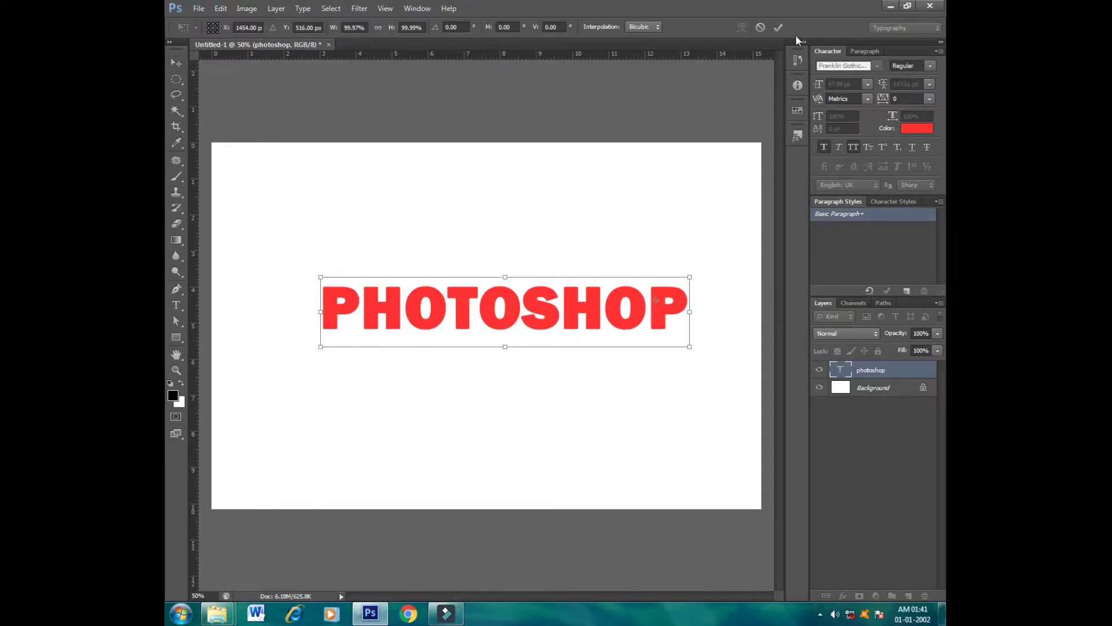
{"action": "left_click", "coordinate": [778, 27]}
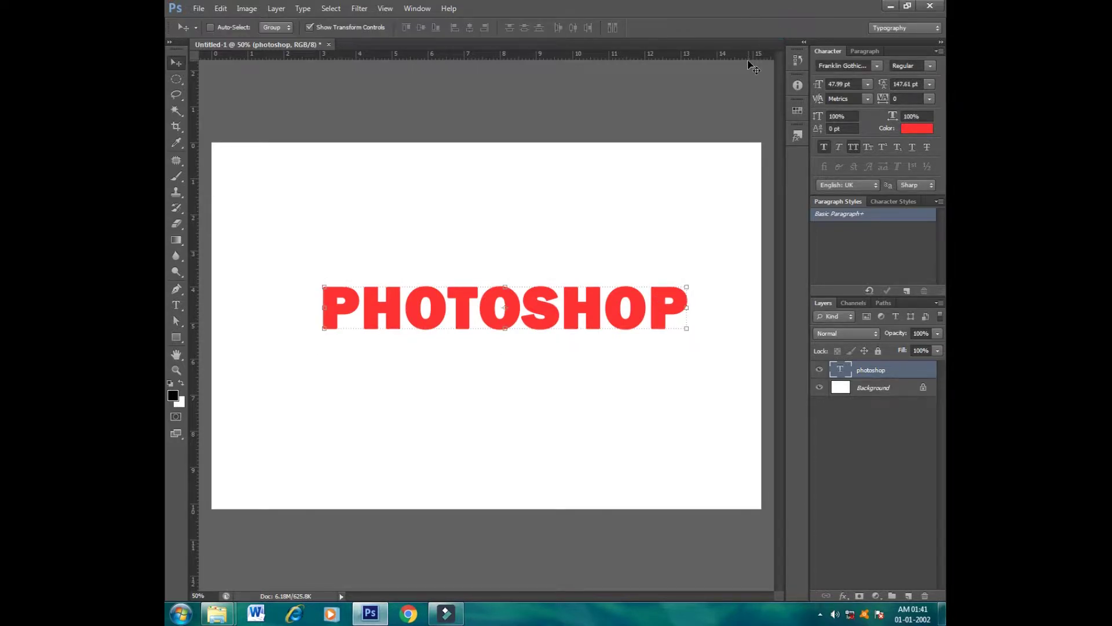
- Enlarge the text to about 138% and stretch it to about 375% height
{"action": "key", "text": "ctrl+t"}
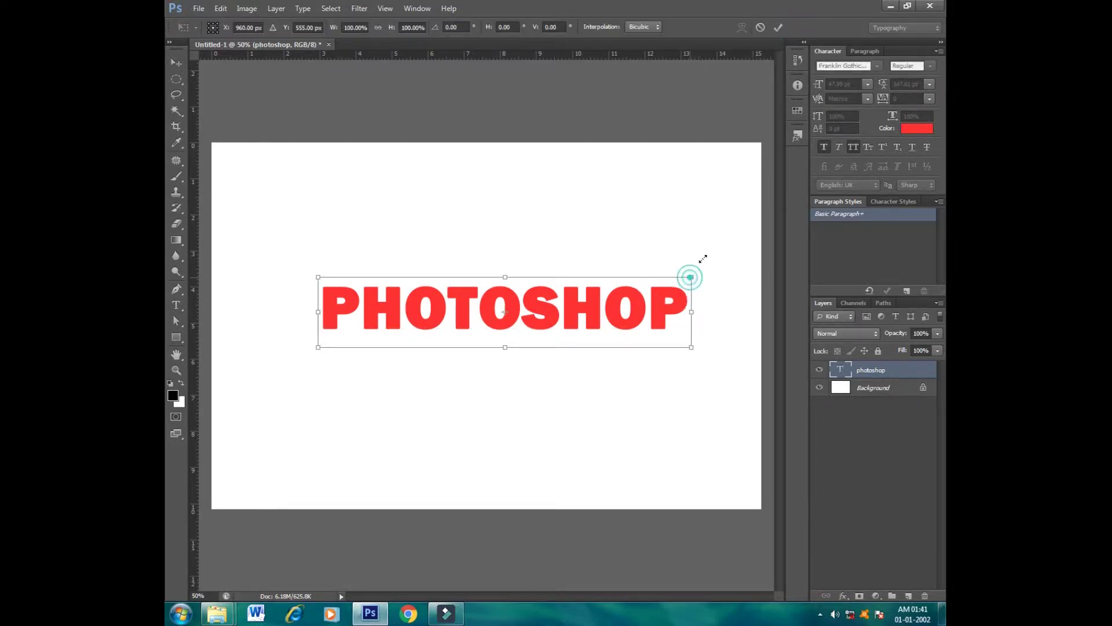
{"action": "left_click_drag", "start_coordinate": [691, 277], "coordinate": [740, 267]}
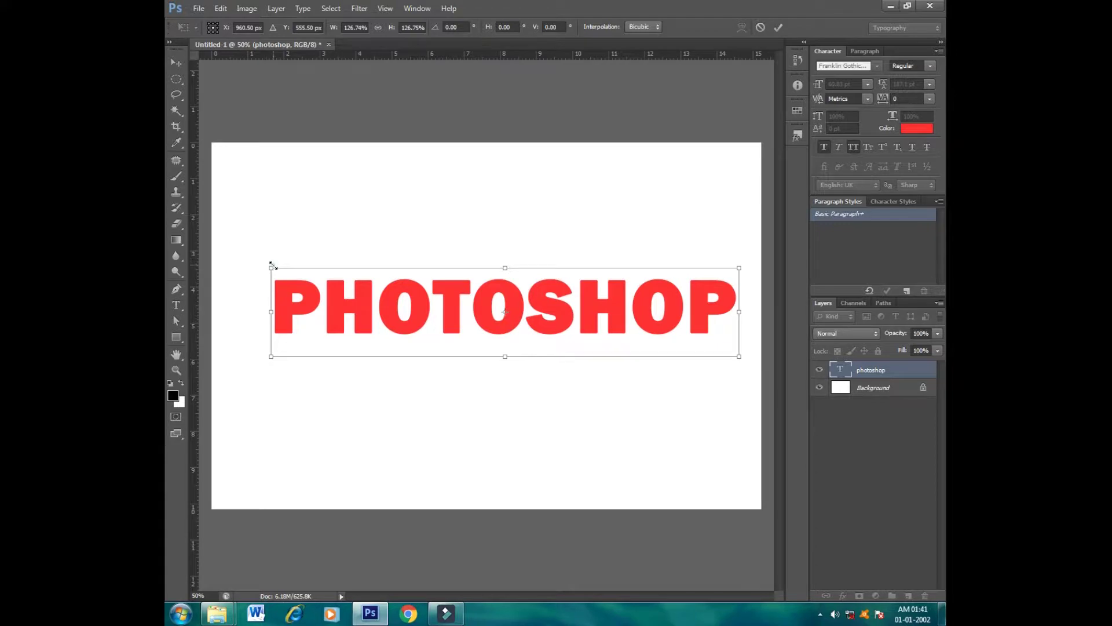
{"action": "left_click_drag", "start_coordinate": [273, 265], "coordinate": [249, 243]}
{"action": "mouse_move", "coordinate": [399, 318]}
{"action": "left_mouse_down"}
{"action": "mouse_move", "coordinate": [438, 331]}
{"action": "mouse_move", "coordinate": [439, 345]}
{"action": "left_mouse_up"}
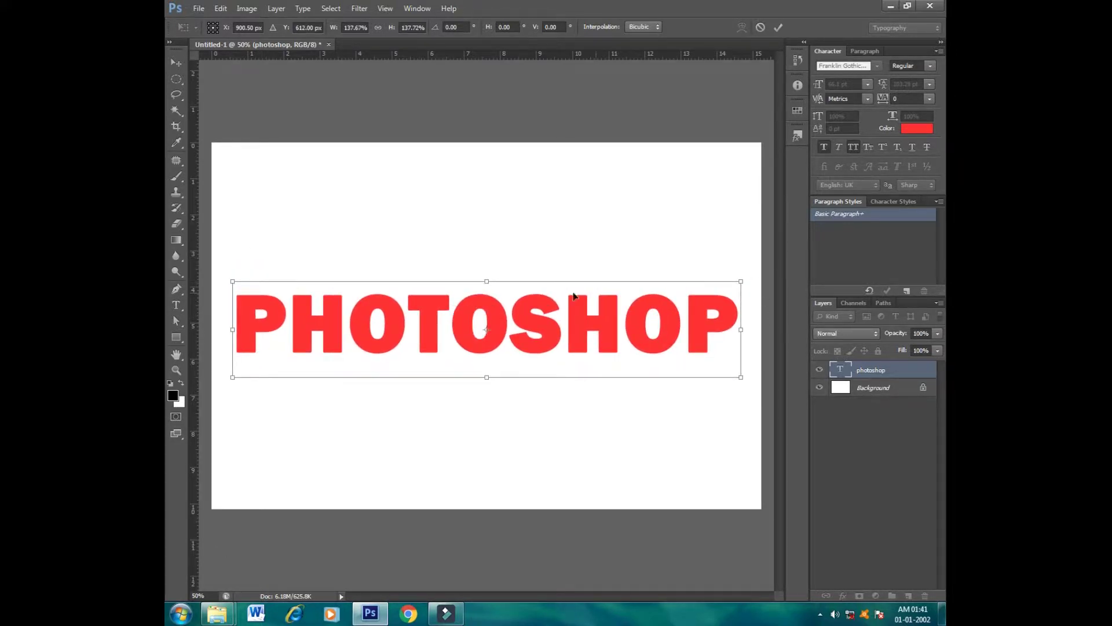
{"action": "left_click_drag", "start_coordinate": [489, 280], "coordinate": [486, 199]}
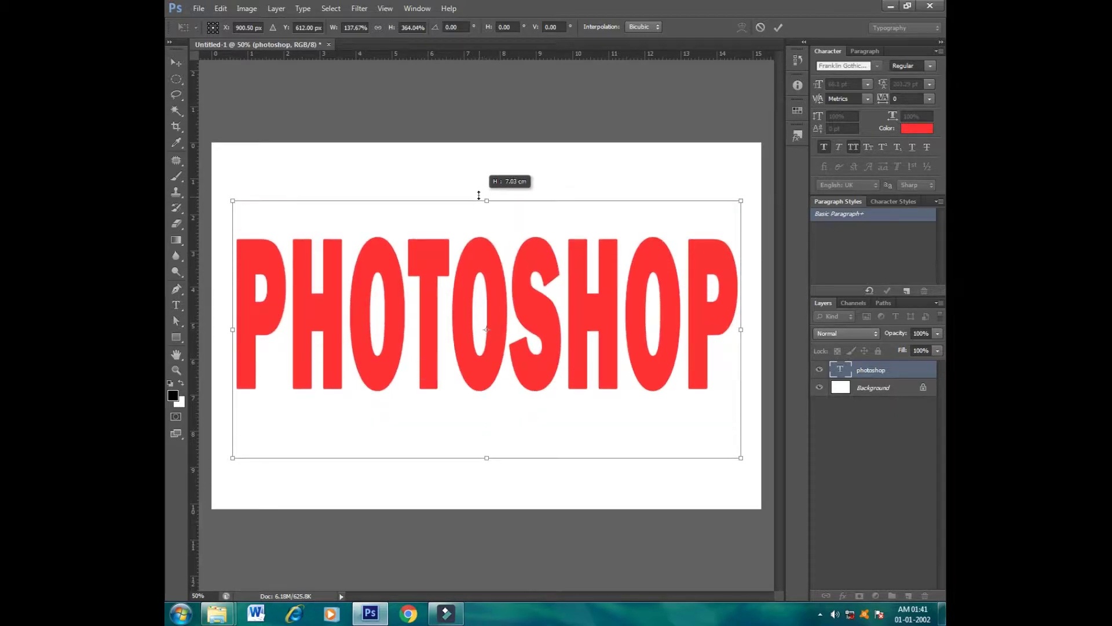
{"action": "left_click_drag", "start_coordinate": [747, 198], "coordinate": [752, 196]}
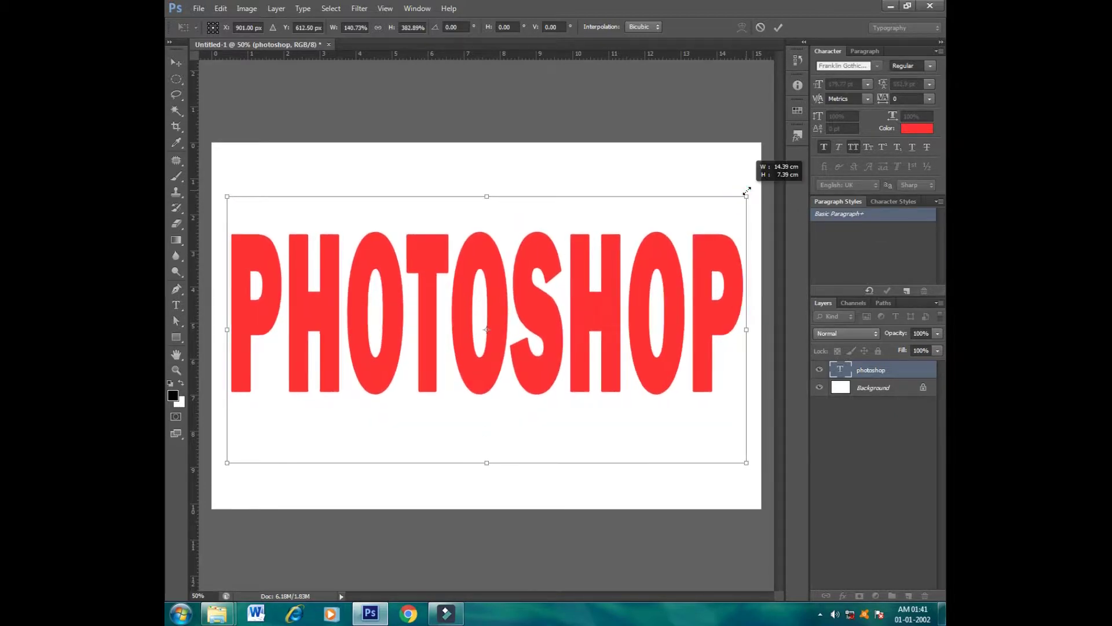
{"action": "left_click", "coordinate": [777, 28]}
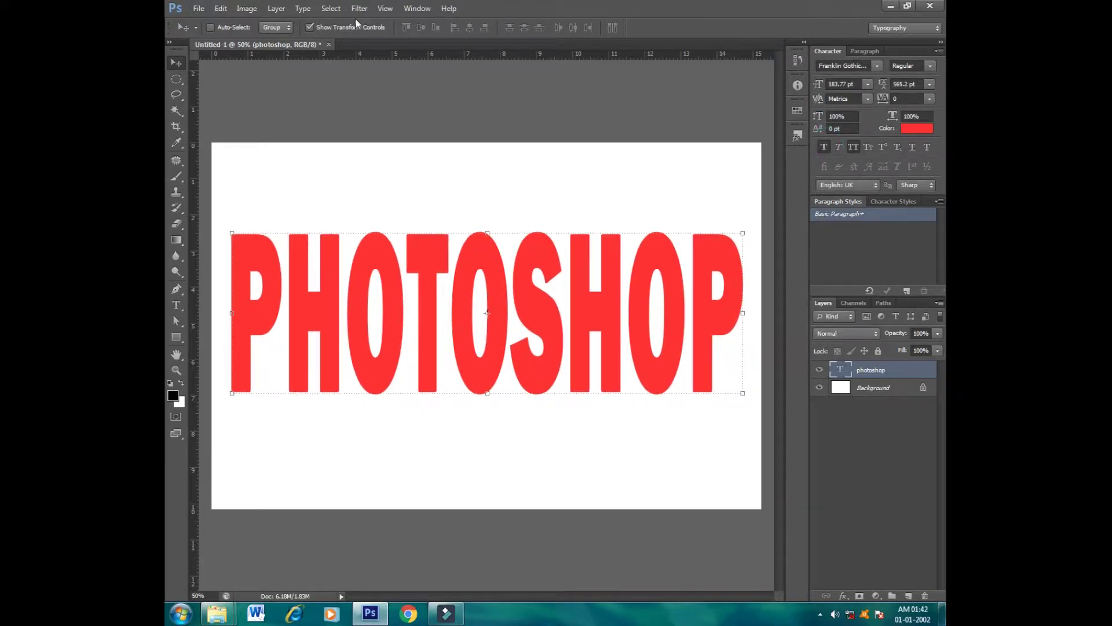
- Hide the transform controls and select photos 001 (34) and 001 (38) in the clipping mask folder
{"action": "left_click", "coordinate": [309, 28]}
{"action": "left_click", "coordinate": [891, 6]}
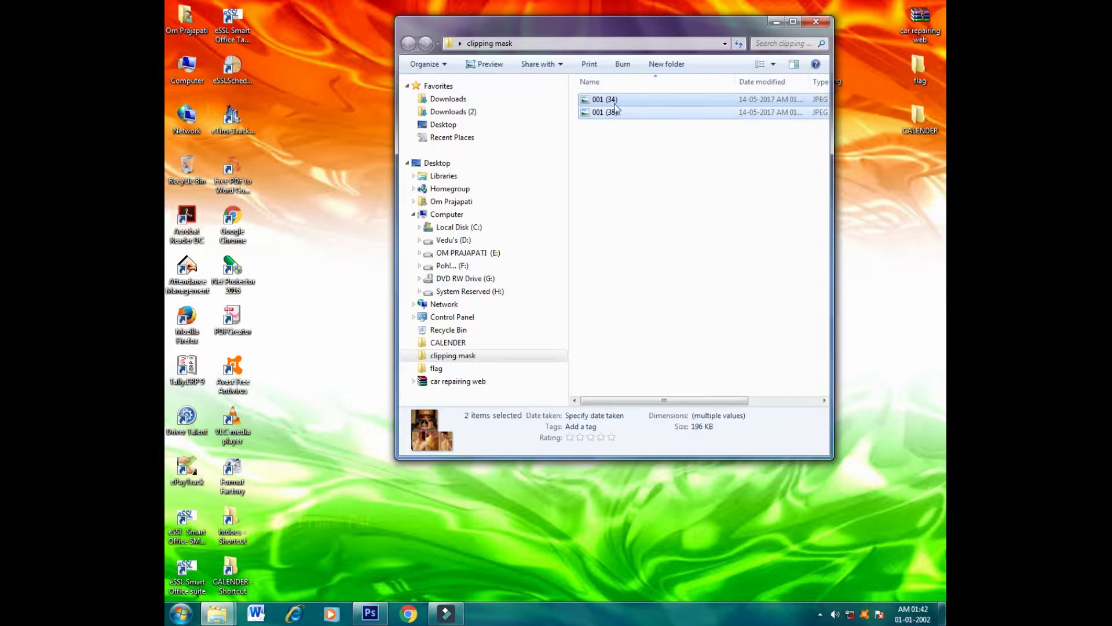
{"action": "left_click", "coordinate": [609, 142]}
{"action": "left_click", "coordinate": [605, 111]}
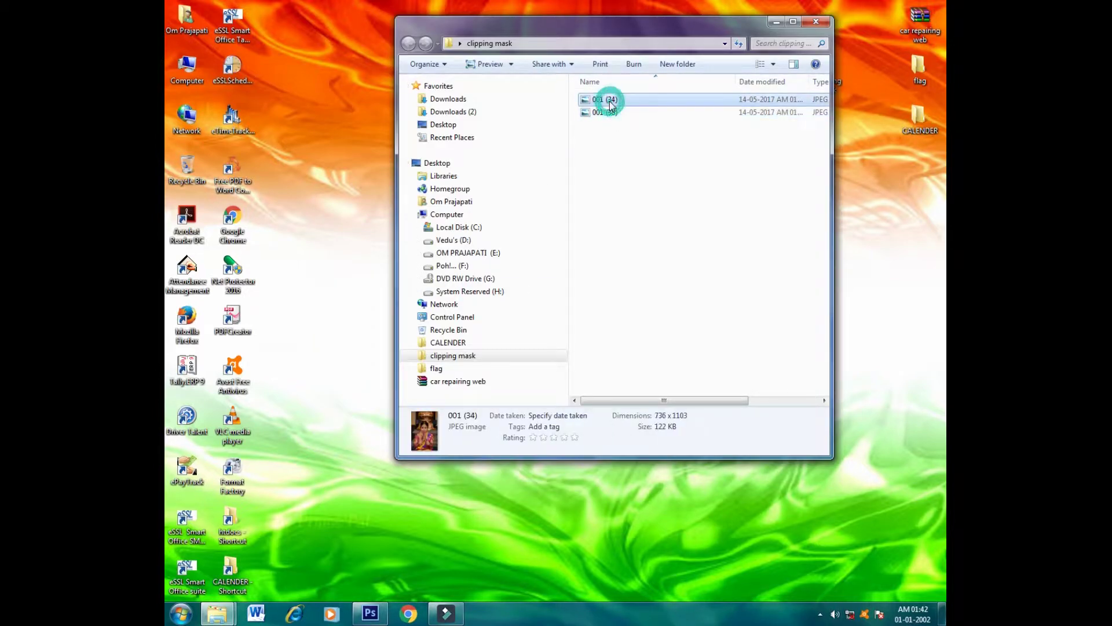
{"action": "left_click", "coordinate": [609, 114]}
{"action": "left_click_drag", "start_coordinate": [607, 132], "coordinate": [648, 90]}
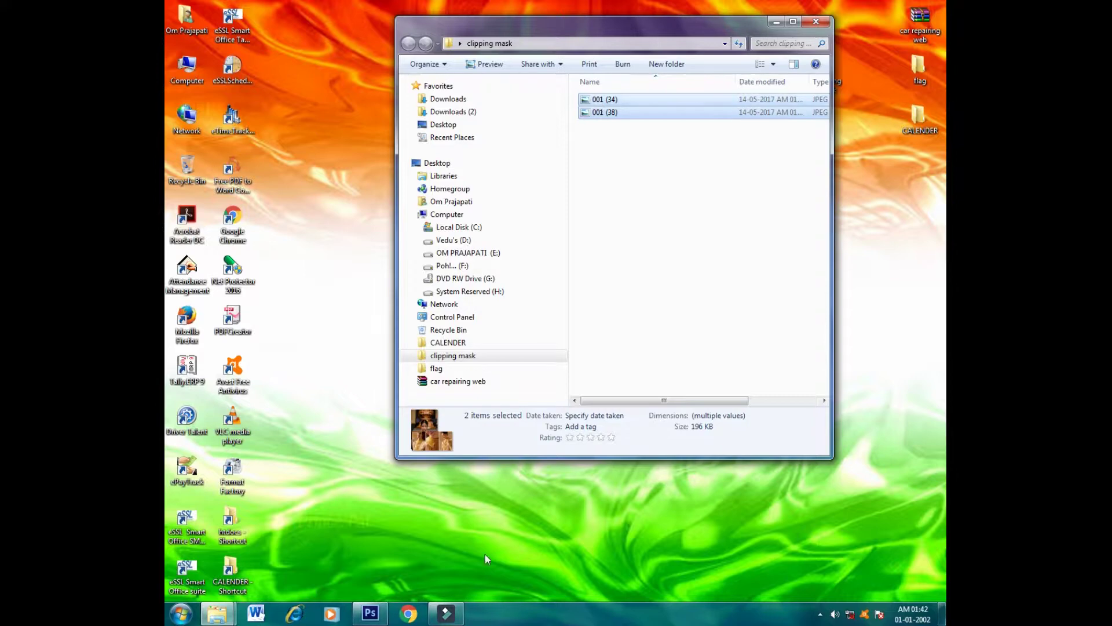
{"action": "left_click", "coordinate": [371, 614]}
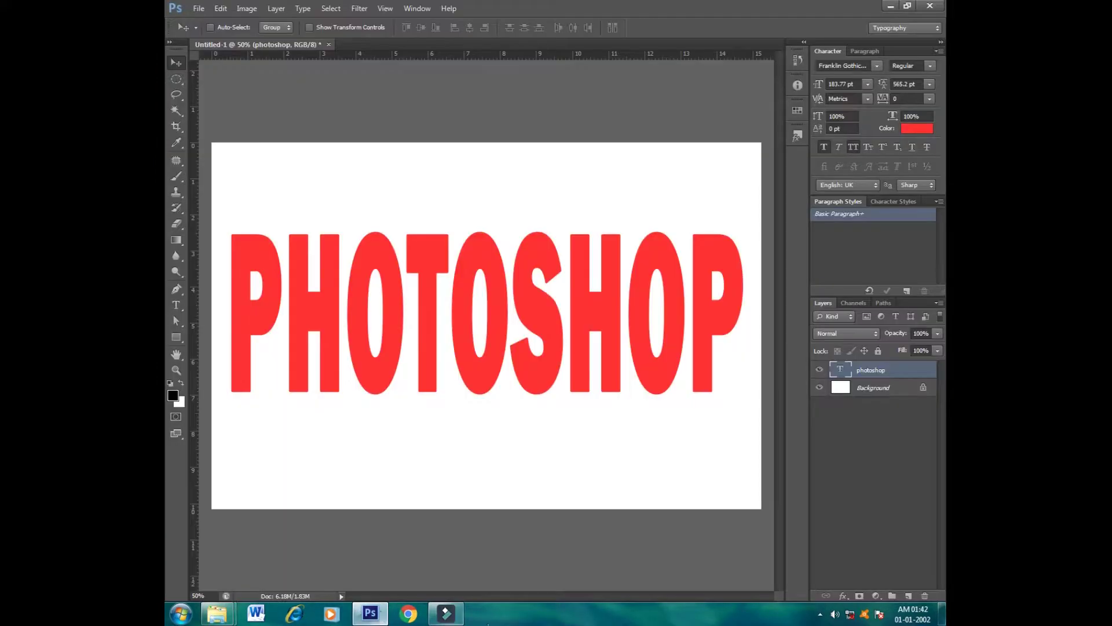
- Open 001 (34).jpg and 001 (38).jpg from Desktop > clipping mask in Photoshop
{"action": "left_click", "coordinate": [199, 8]}
{"action": "left_click", "coordinate": [204, 34]}
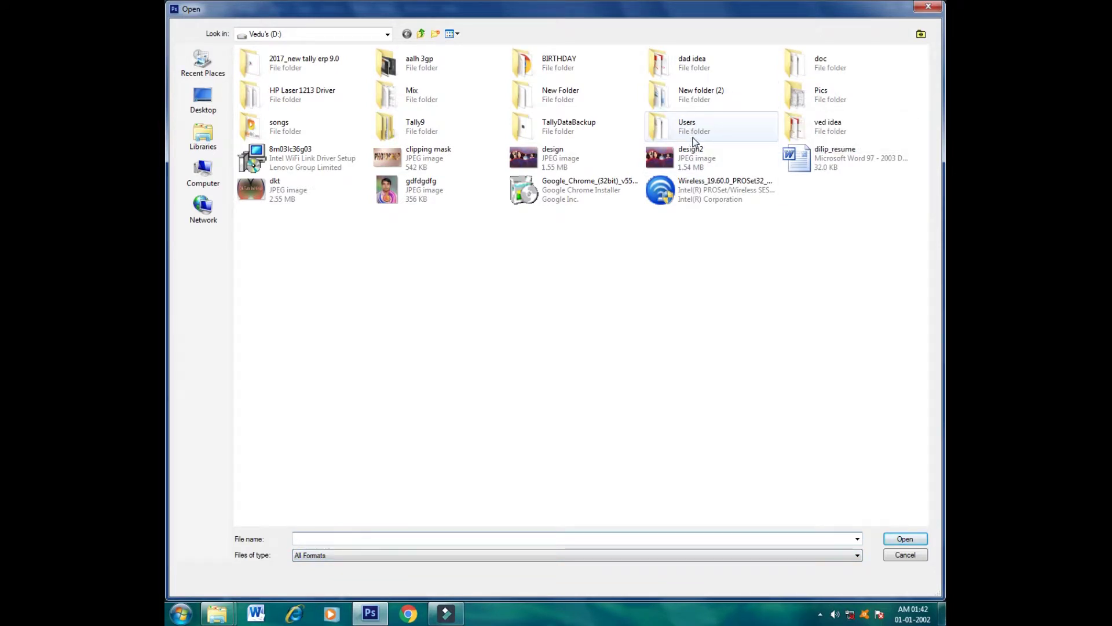
{"action": "type", "text": "c"}
{"action": "left_click", "coordinate": [653, 274]}
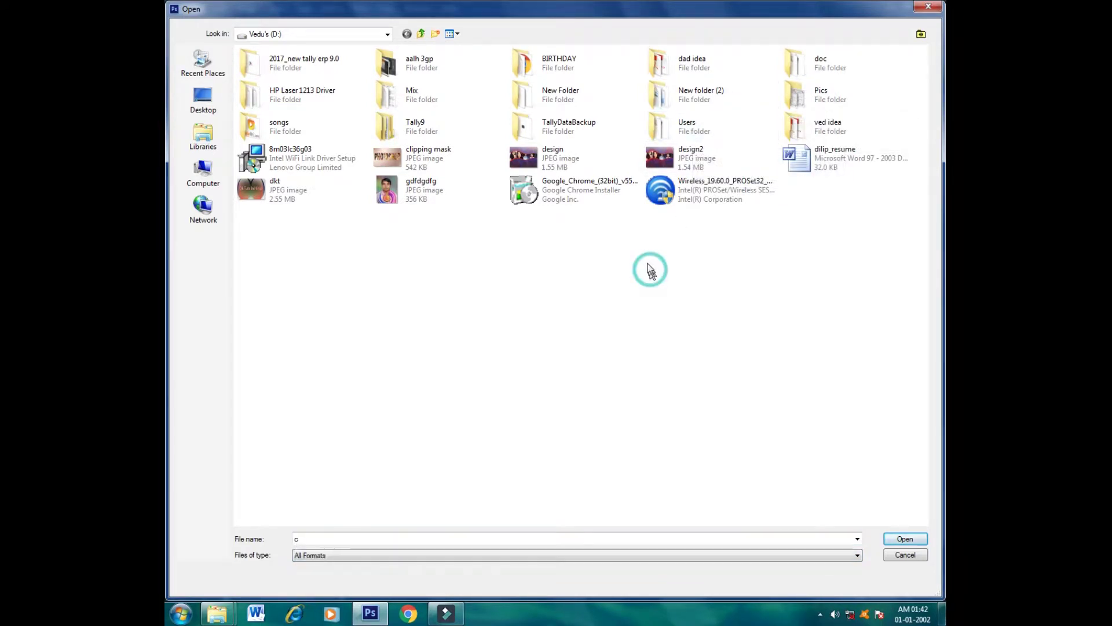
{"action": "left_click", "coordinate": [399, 156]}
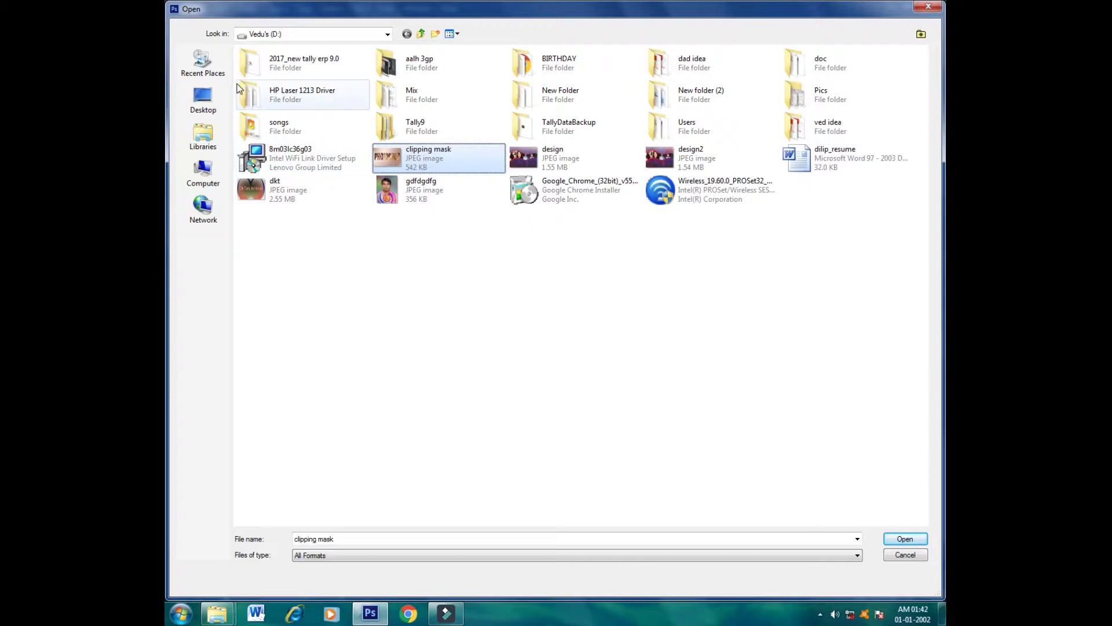
{"action": "left_click", "coordinate": [203, 98]}
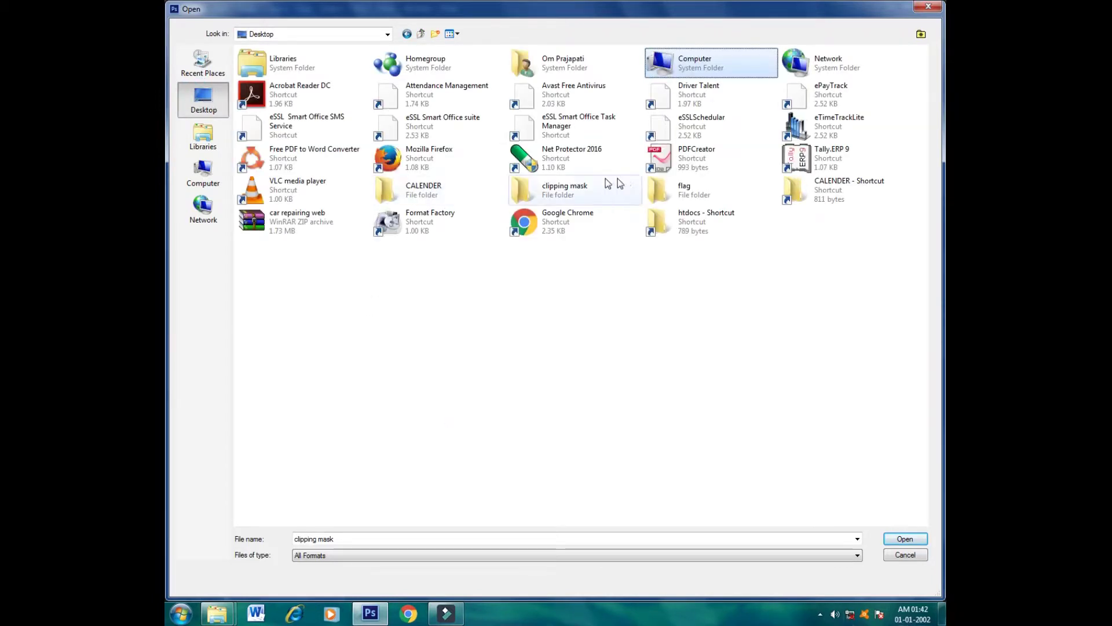
{"action": "left_click", "coordinate": [464, 194]}
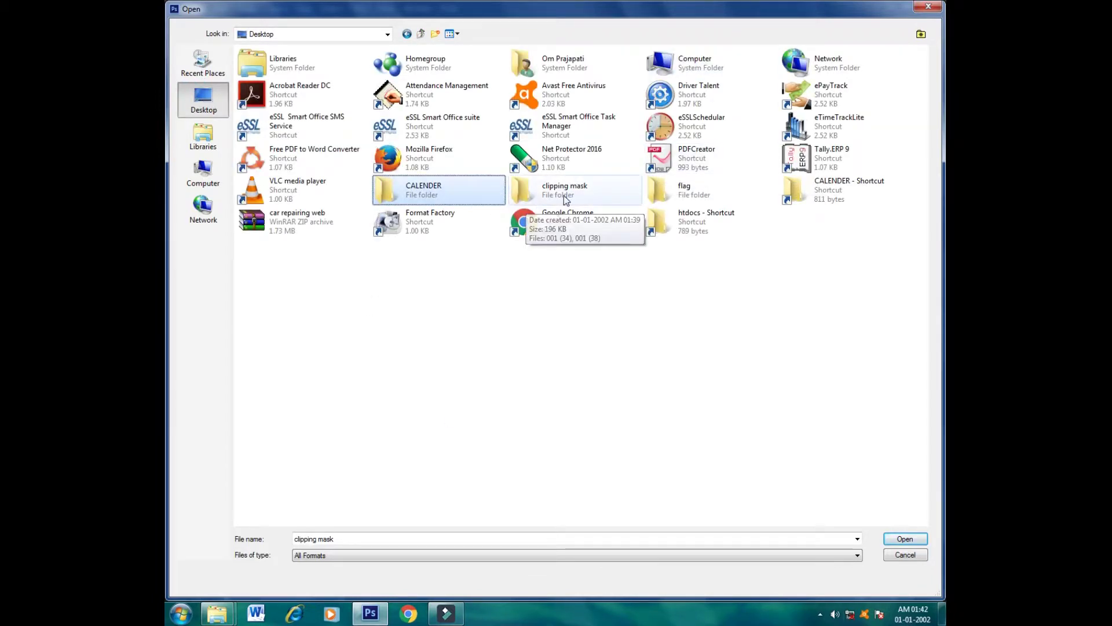
{"action": "double_click", "coordinate": [528, 196]}
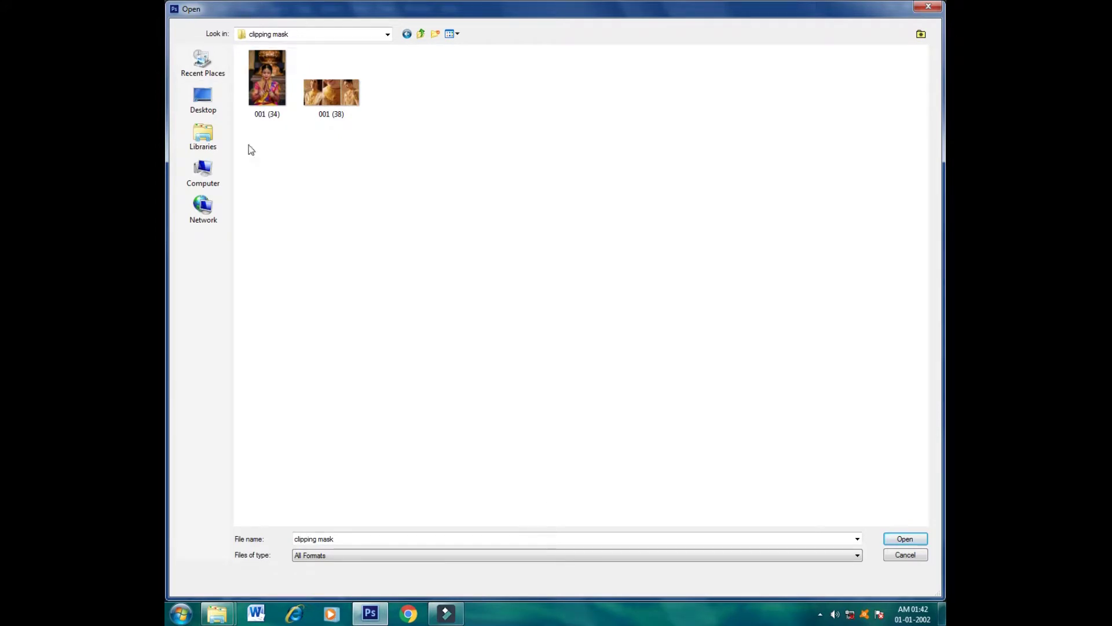
{"action": "left_click", "coordinate": [267, 81]}
{"action": "left_click", "coordinate": [343, 102], "text": "ctrl"}
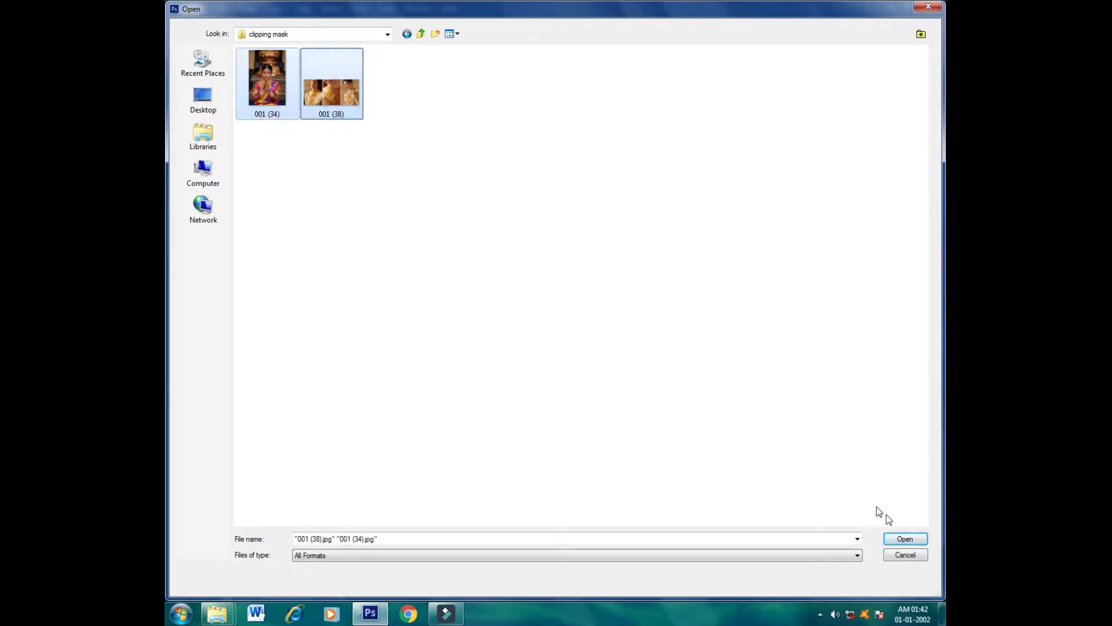
{"action": "left_click", "coordinate": [905, 538]}
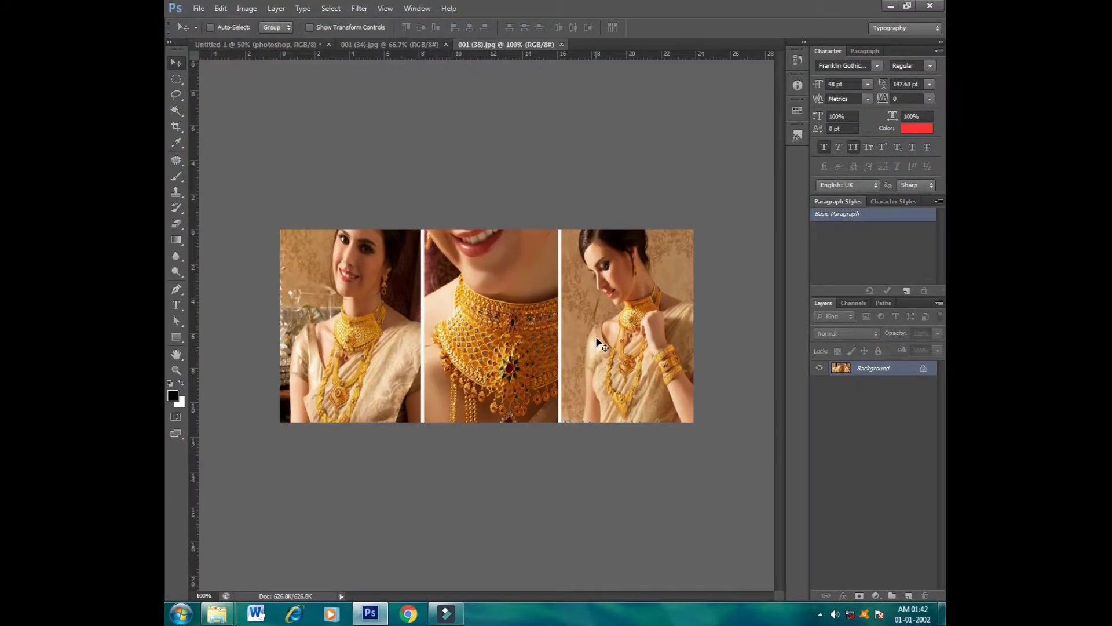
- Drag photo 001 (34) into Untitled-1 as Layer 1 and view it at 100%
{"action": "left_click", "coordinate": [376, 45]}
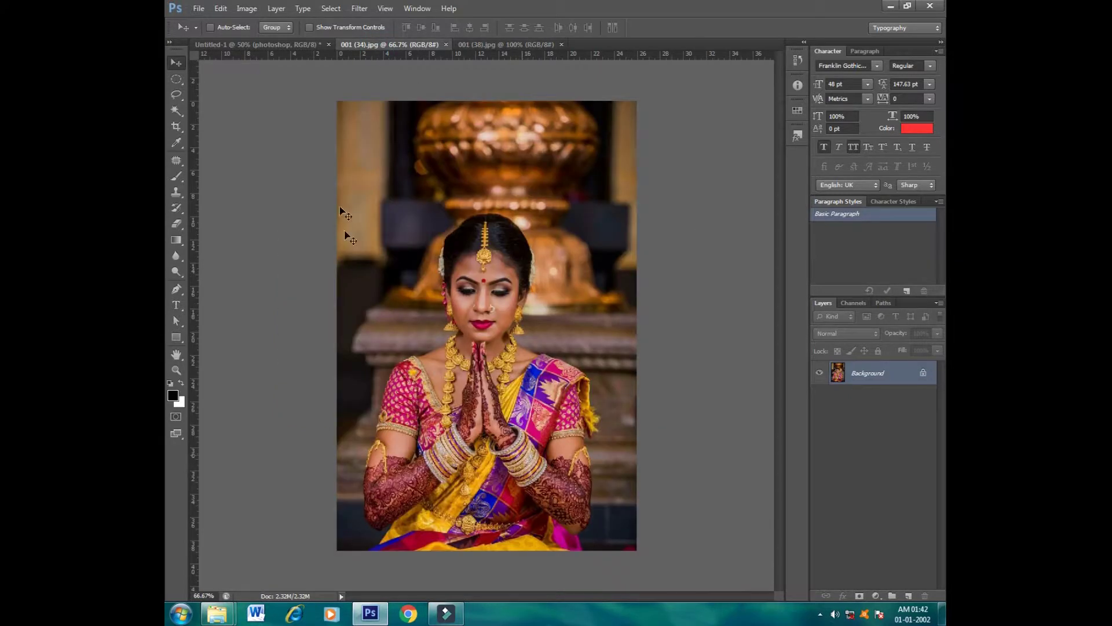
{"action": "left_click", "coordinate": [176, 62]}
{"action": "mouse_move", "coordinate": [472, 221]}
{"action": "left_mouse_down"}
{"action": "mouse_move", "coordinate": [288, 47]}
{"action": "mouse_move", "coordinate": [374, 253]}
{"action": "mouse_move", "coordinate": [350, 264]}
{"action": "left_mouse_up"}
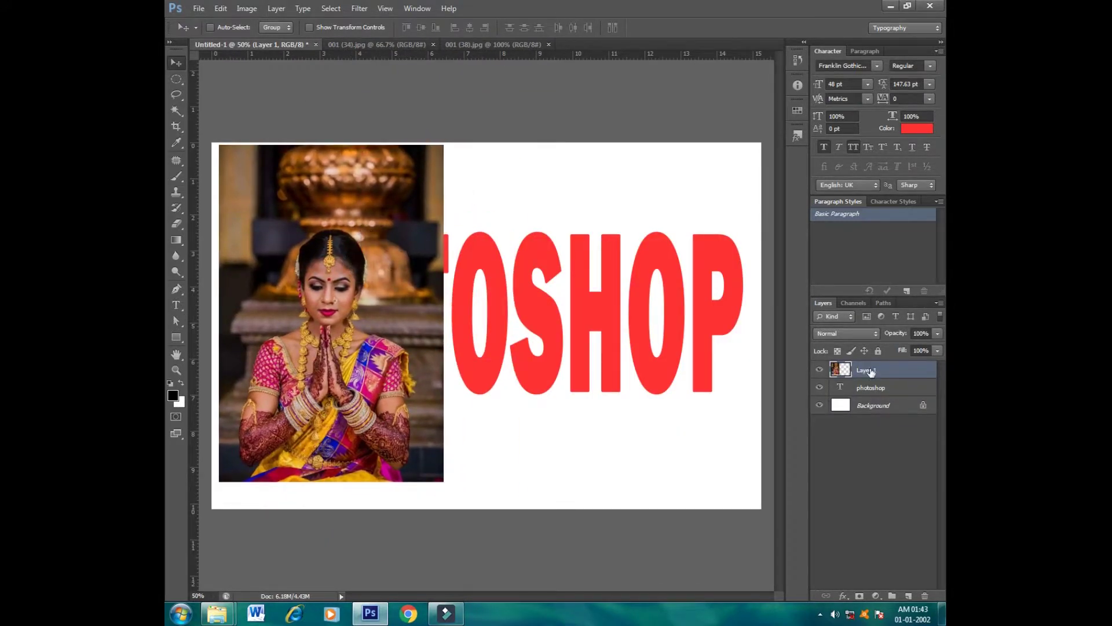
{"action": "key", "text": "ctrl+plus"}
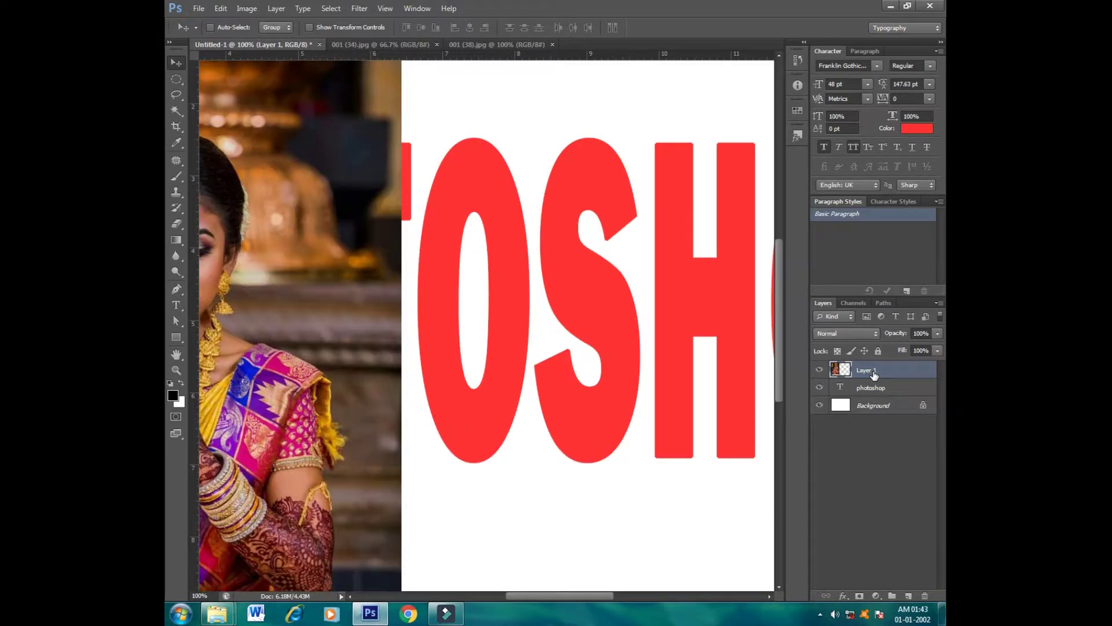
{"action": "left_click_drag", "start_coordinate": [438, 364], "coordinate": [543, 194]}
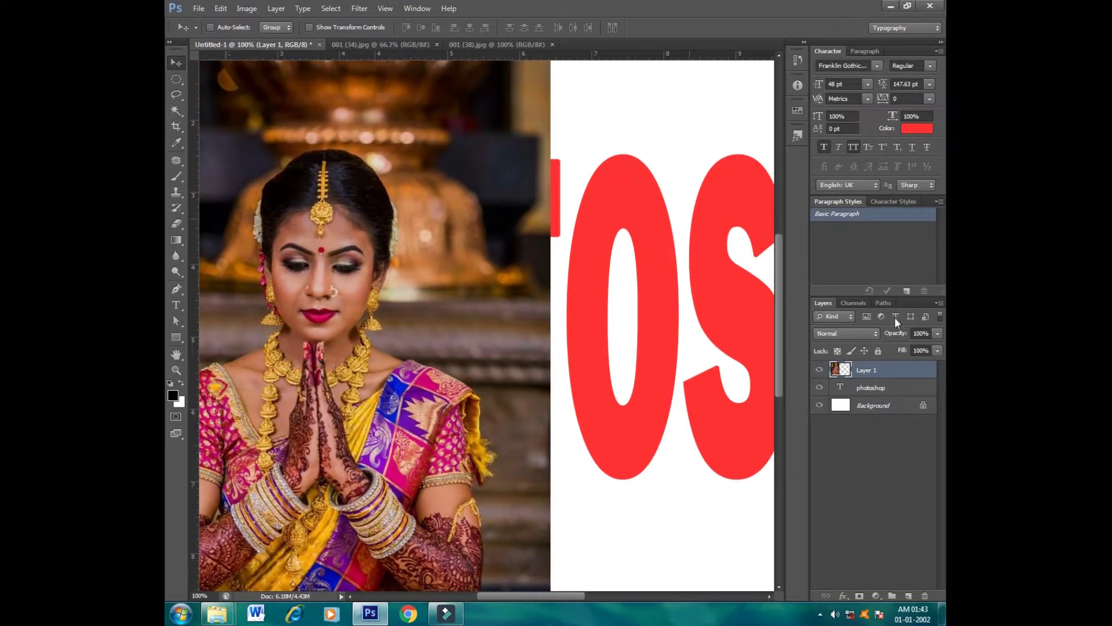
- Clip Layer 1 to the PHOTOSHOP text and shift the bride's face into the letters
{"action": "right_click", "coordinate": [886, 372]}
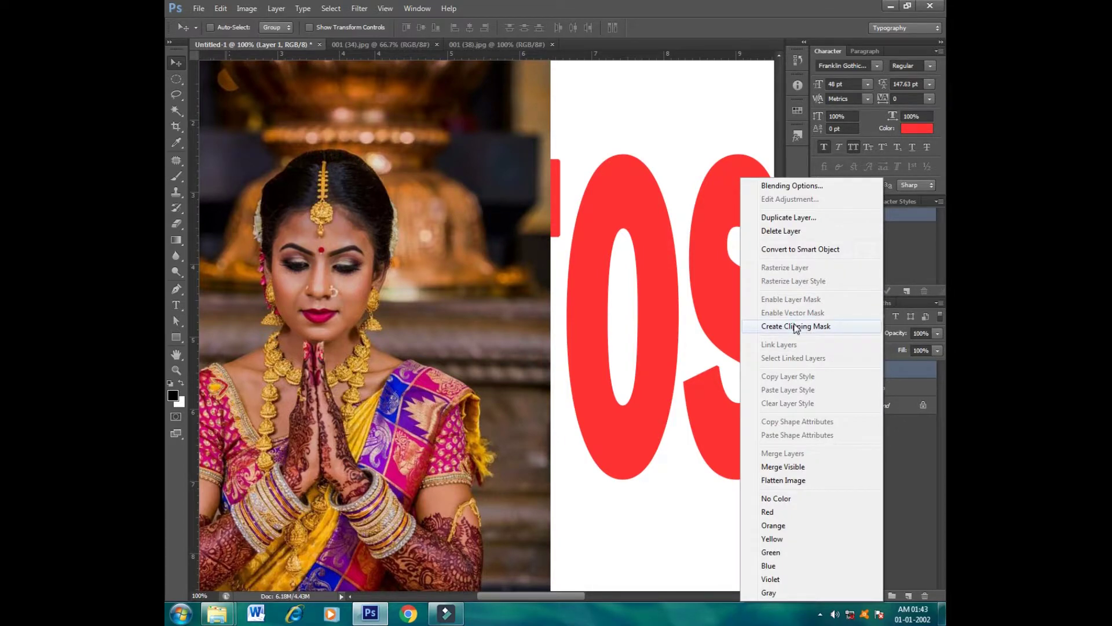
{"action": "left_click", "coordinate": [796, 327]}
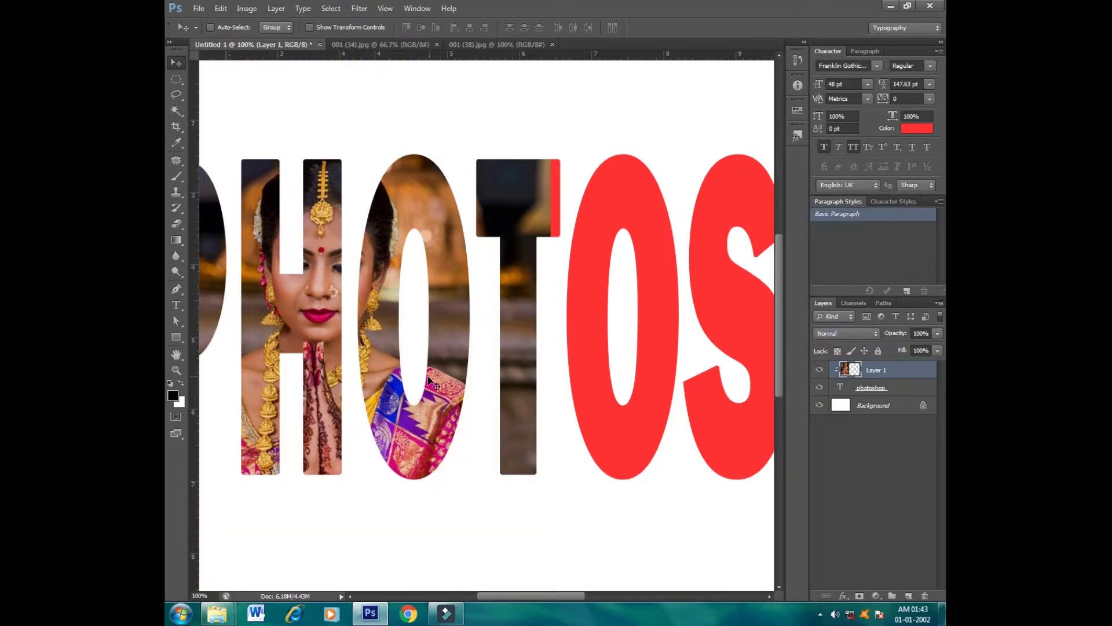
{"action": "mouse_move", "coordinate": [311, 323]}
{"action": "left_mouse_down"}
{"action": "mouse_move", "coordinate": [454, 318]}
{"action": "mouse_move", "coordinate": [430, 315]}
{"action": "mouse_move", "coordinate": [438, 309]}
{"action": "mouse_move", "coordinate": [452, 326]}
{"action": "left_mouse_up"}
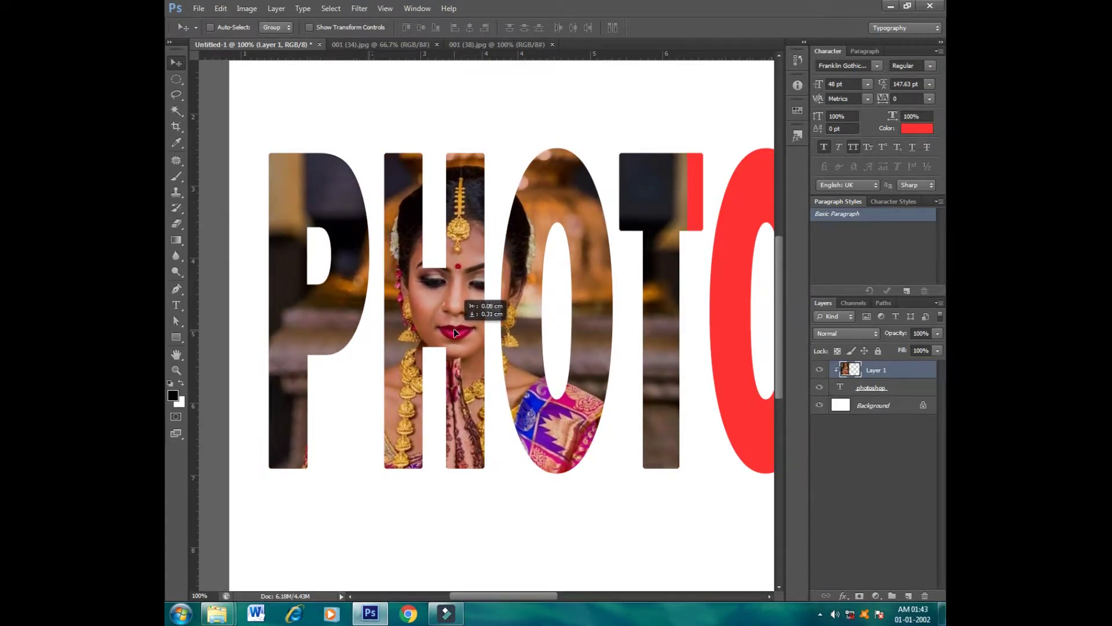
{"action": "mouse_move", "coordinate": [452, 326]}
{"action": "left_mouse_down"}
{"action": "mouse_move", "coordinate": [479, 326]}
{"action": "mouse_move", "coordinate": [478, 338]}
{"action": "mouse_move", "coordinate": [455, 332]}
{"action": "left_mouse_up"}
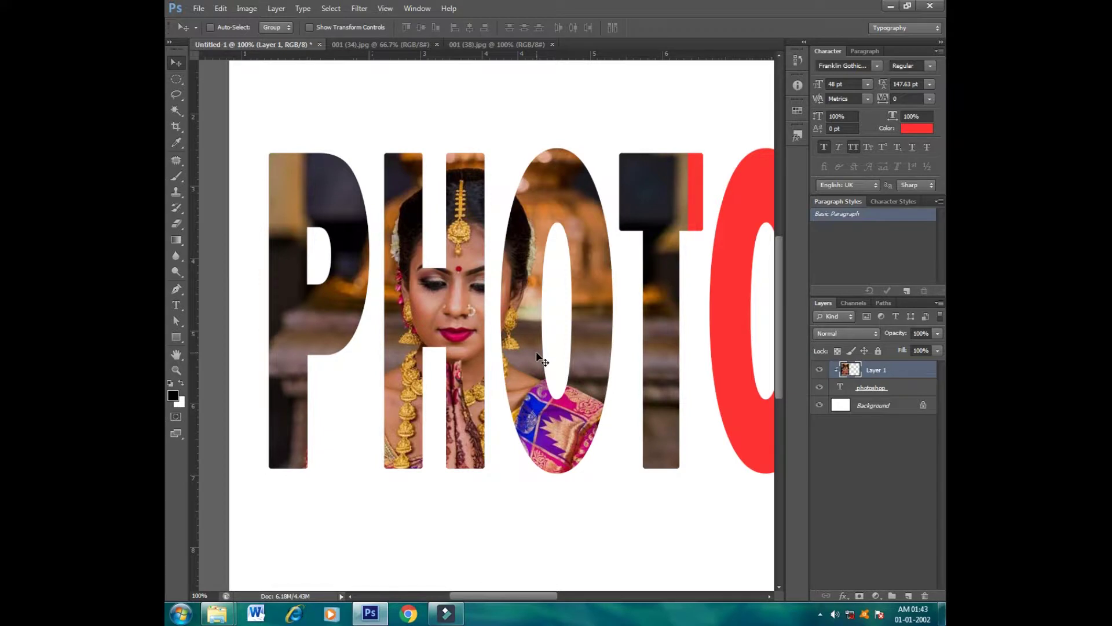
- Scale the clipped bride photo to about 91.3% and position it within the PHOTO letters
{"action": "key", "text": "ctrl+t"}
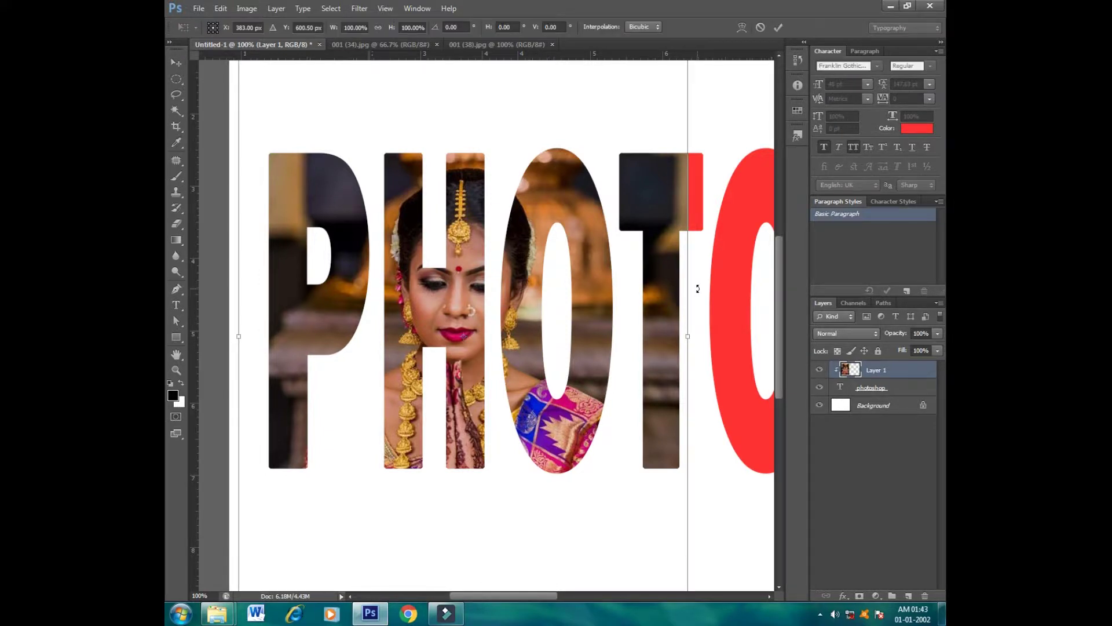
{"action": "key", "text": "ctrl+minus"}
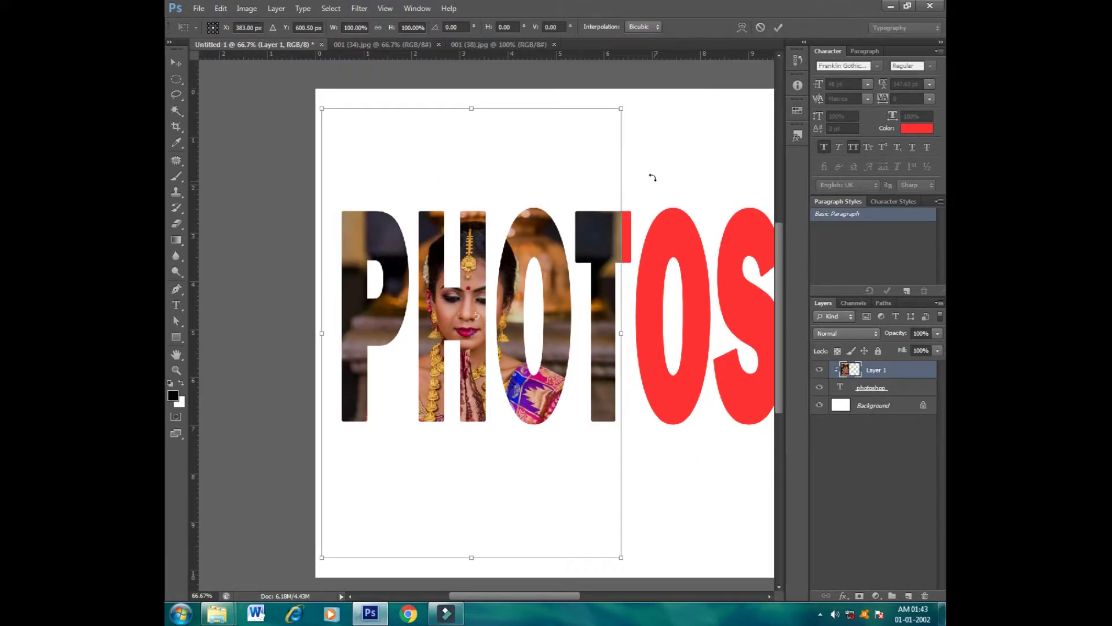
{"action": "left_click_drag", "start_coordinate": [622, 106], "coordinate": [604, 134]}
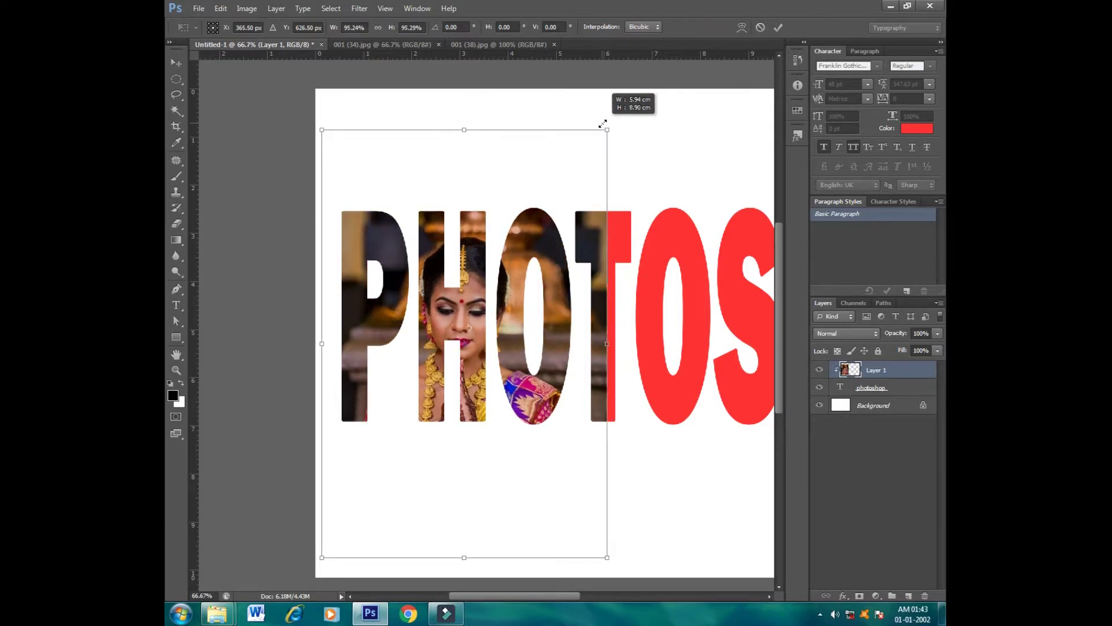
{"action": "mouse_move", "coordinate": [476, 228]}
{"action": "left_mouse_down"}
{"action": "mouse_move", "coordinate": [469, 199]}
{"action": "mouse_move", "coordinate": [489, 194]}
{"action": "mouse_move", "coordinate": [489, 216]}
{"action": "mouse_move", "coordinate": [489, 204]}
{"action": "left_mouse_up"}
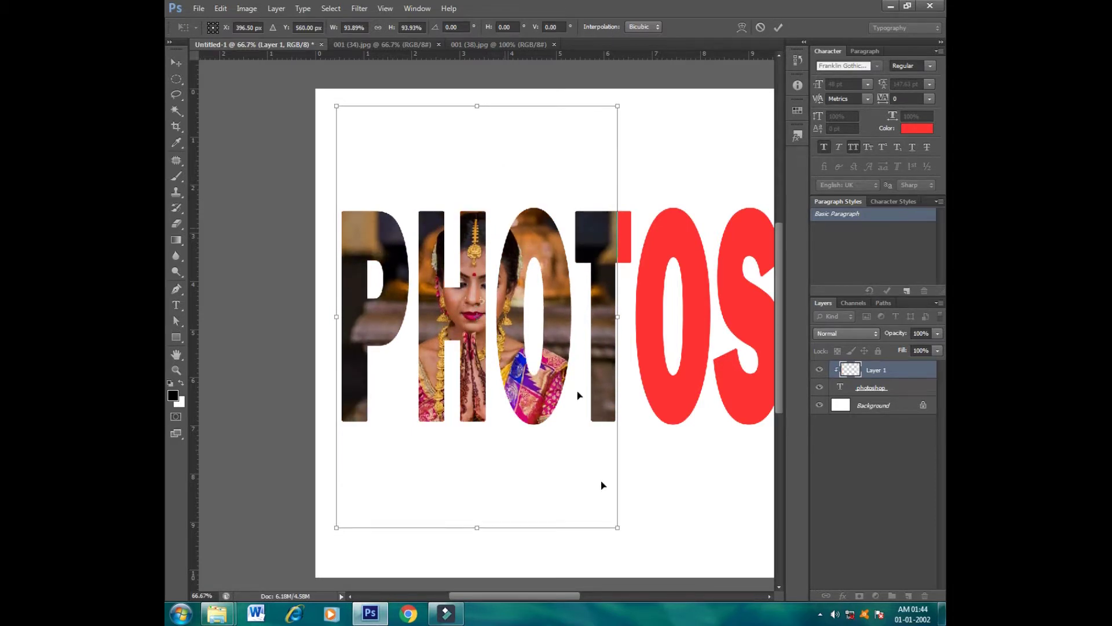
{"action": "mouse_move", "coordinate": [618, 528]}
{"action": "left_mouse_down"}
{"action": "mouse_move", "coordinate": [575, 466]}
{"action": "mouse_move", "coordinate": [633, 517]}
{"action": "mouse_move", "coordinate": [613, 494]}
{"action": "left_mouse_up"}
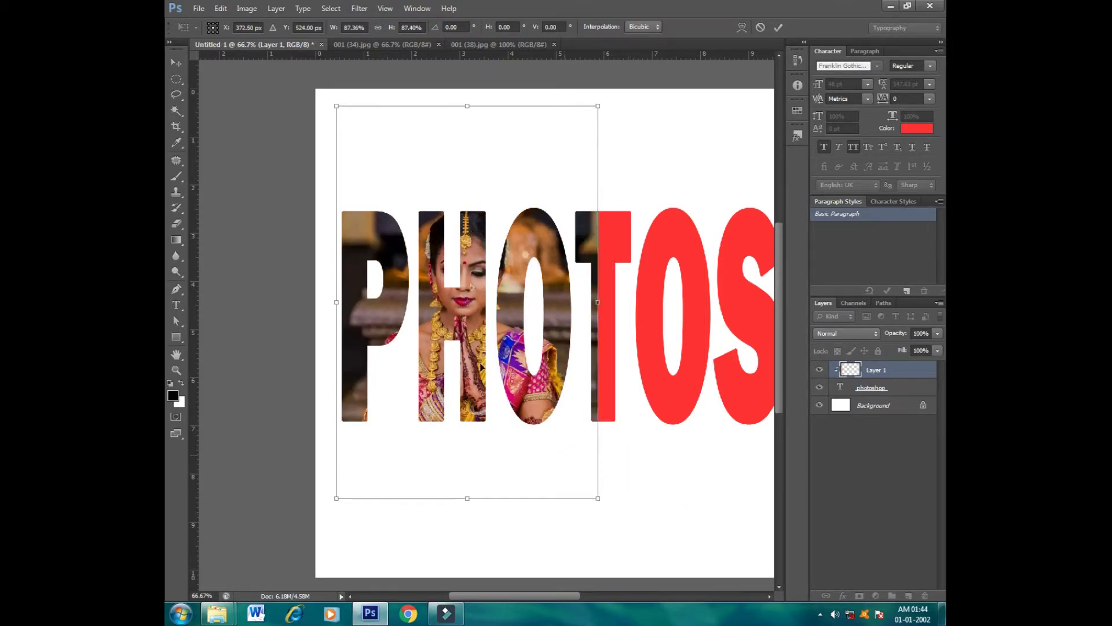
{"action": "mouse_move", "coordinate": [478, 357]}
{"action": "left_mouse_down"}
{"action": "mouse_move", "coordinate": [484, 323]}
{"action": "mouse_move", "coordinate": [465, 351]}
{"action": "mouse_move", "coordinate": [452, 348]}
{"action": "mouse_move", "coordinate": [487, 342]}
{"action": "mouse_move", "coordinate": [470, 352]}
{"action": "mouse_move", "coordinate": [477, 366]}
{"action": "left_mouse_up"}
{"action": "left_click_drag", "start_coordinate": [598, 505], "coordinate": [610, 523]}
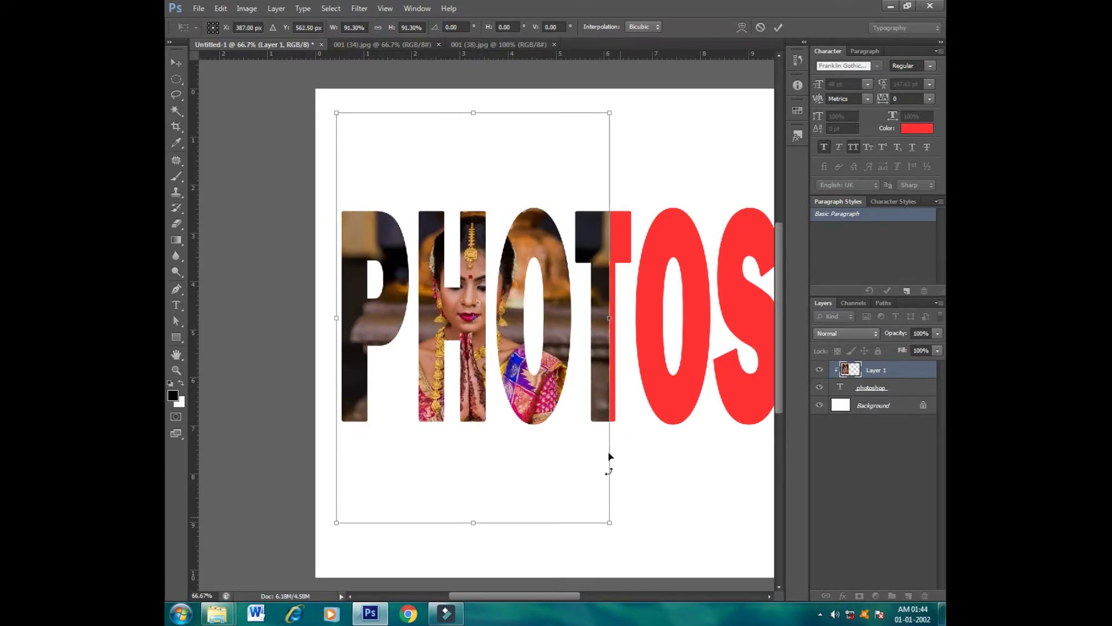
{"action": "left_click_drag", "start_coordinate": [473, 317], "coordinate": [452, 295]}
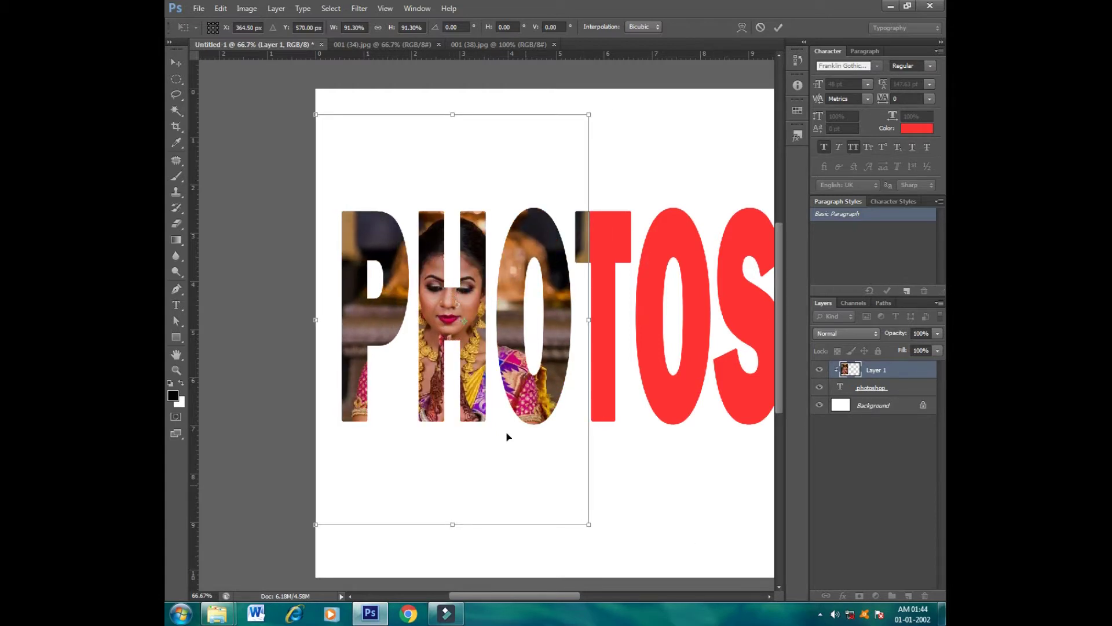
{"action": "left_click", "coordinate": [779, 27]}
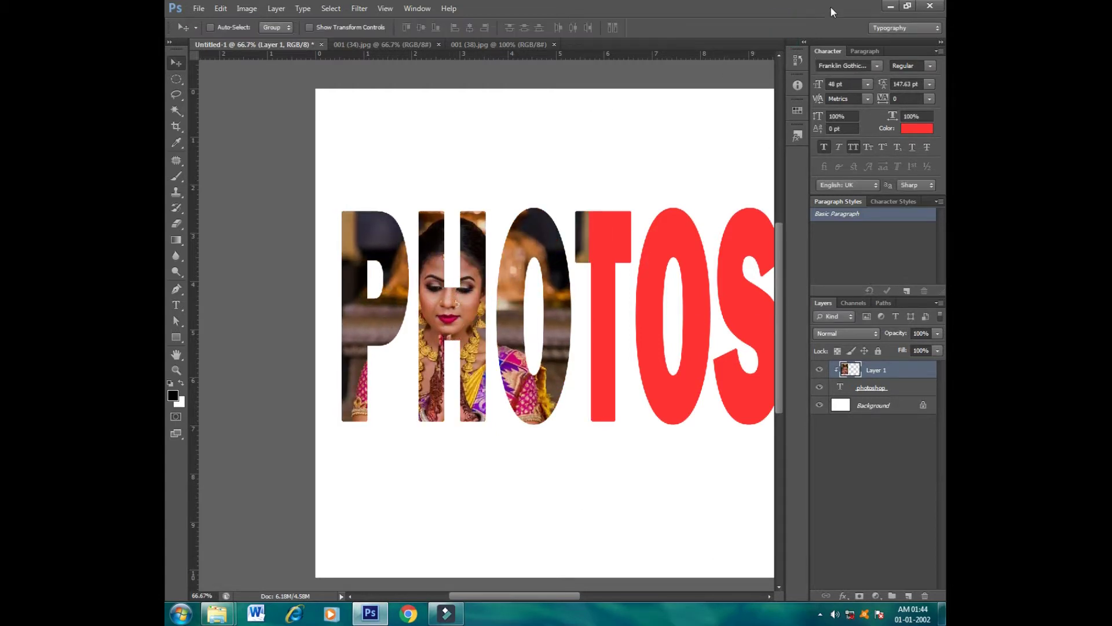
- Drag the jewellery collage from 001 (38) into Untitled-1 over the letters
{"action": "left_click", "coordinate": [509, 45]}
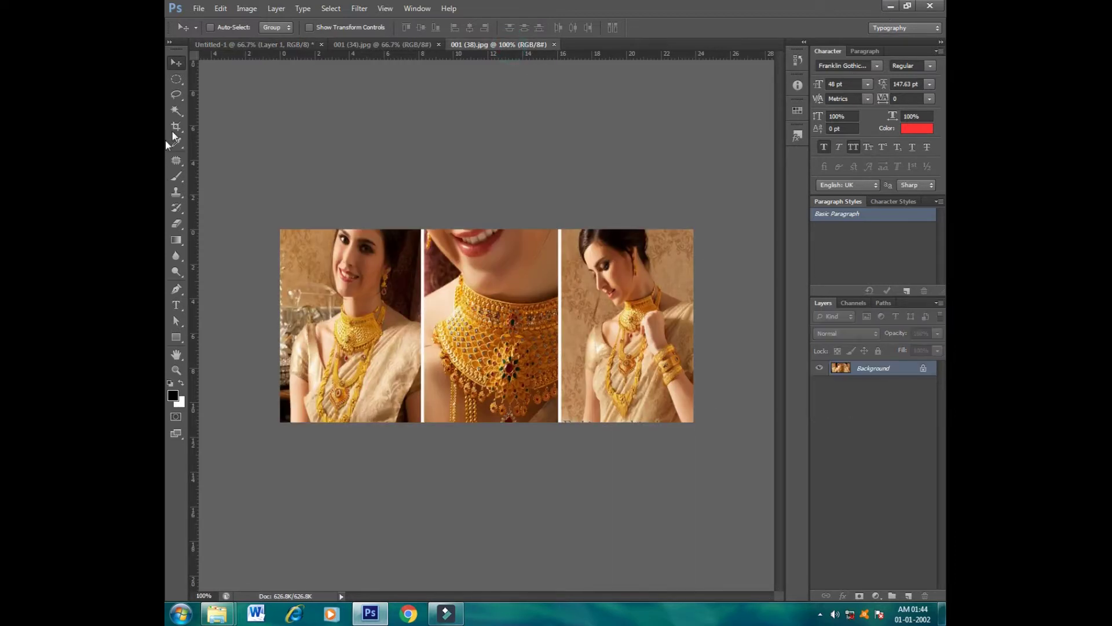
{"action": "mouse_move", "coordinate": [492, 322]}
{"action": "left_mouse_down"}
{"action": "mouse_move", "coordinate": [237, 55]}
{"action": "mouse_move", "coordinate": [645, 409]}
{"action": "left_mouse_up"}
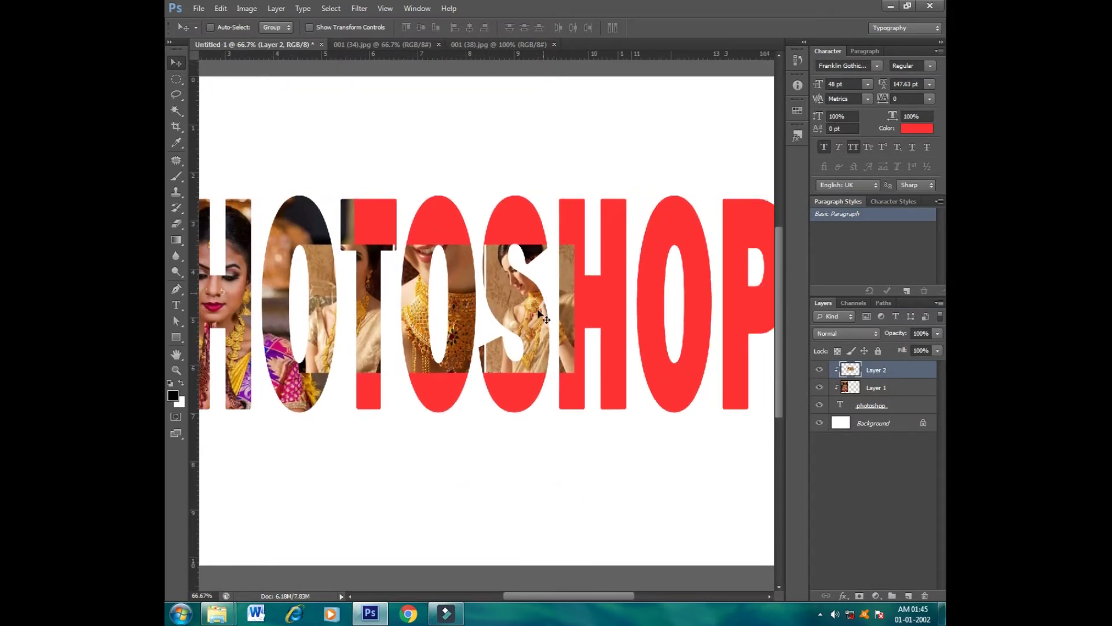
{"action": "mouse_move", "coordinate": [567, 321]}
{"action": "left_mouse_down"}
{"action": "mouse_move", "coordinate": [664, 297]}
{"action": "mouse_move", "coordinate": [645, 299]}
{"action": "left_mouse_up"}
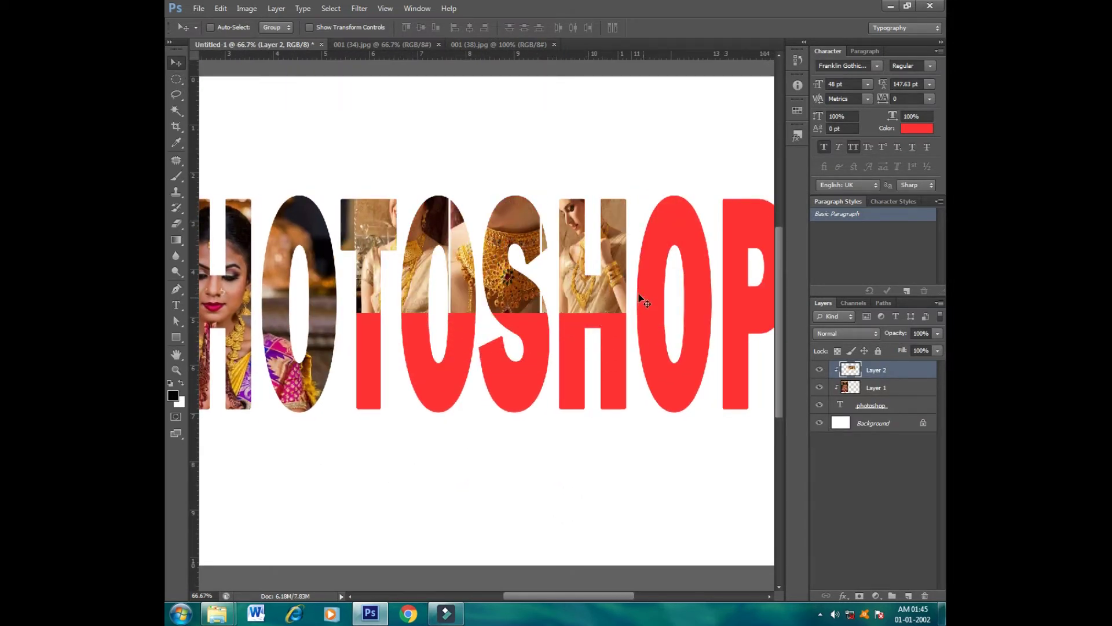
- Scale the collage to about 187.7% so it covers the OTOSHOP letters
{"action": "key", "text": "ctrl+t"}
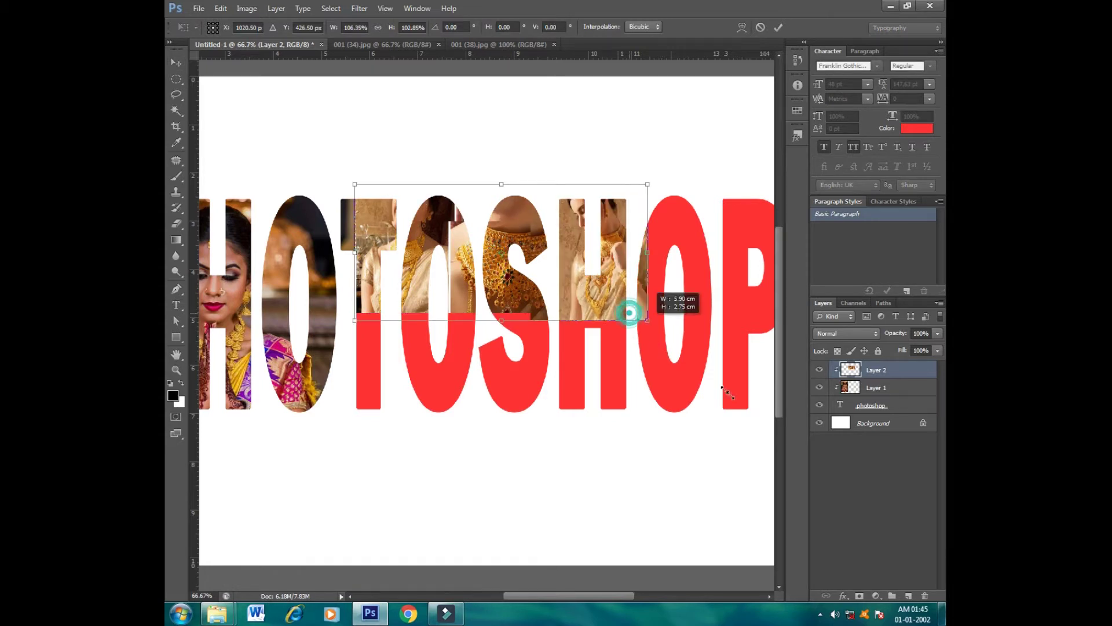
{"action": "left_click_drag", "start_coordinate": [628, 318], "coordinate": [780, 382]}
{"action": "left_click_drag", "start_coordinate": [634, 484], "coordinate": [556, 416]}
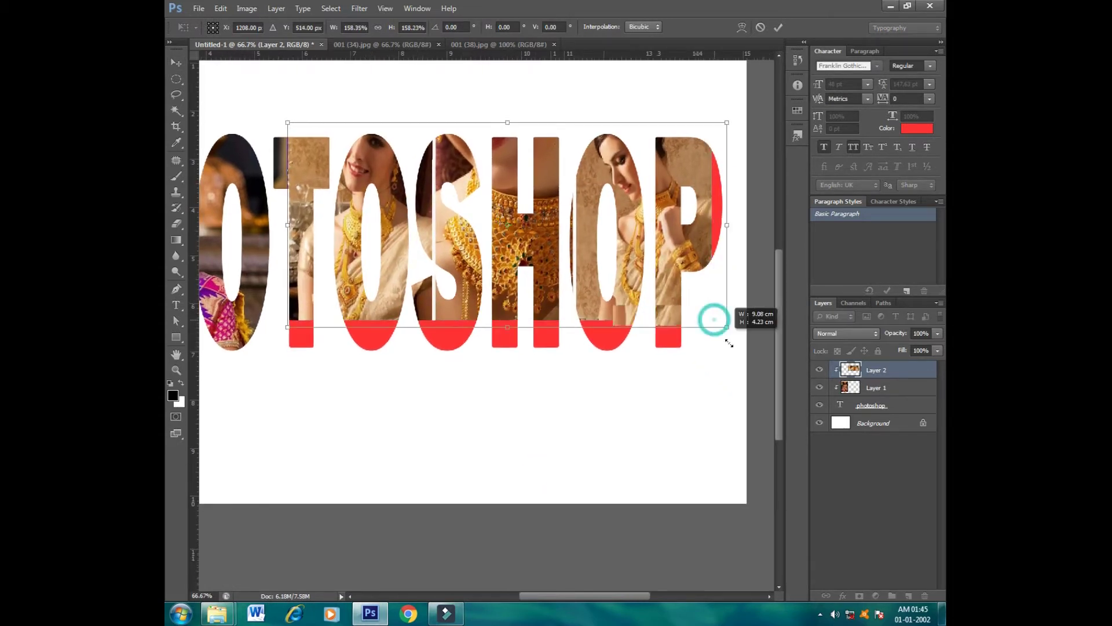
{"action": "left_click_drag", "start_coordinate": [713, 321], "coordinate": [733, 330]}
{"action": "left_click_drag", "start_coordinate": [287, 330], "coordinate": [243, 410]}
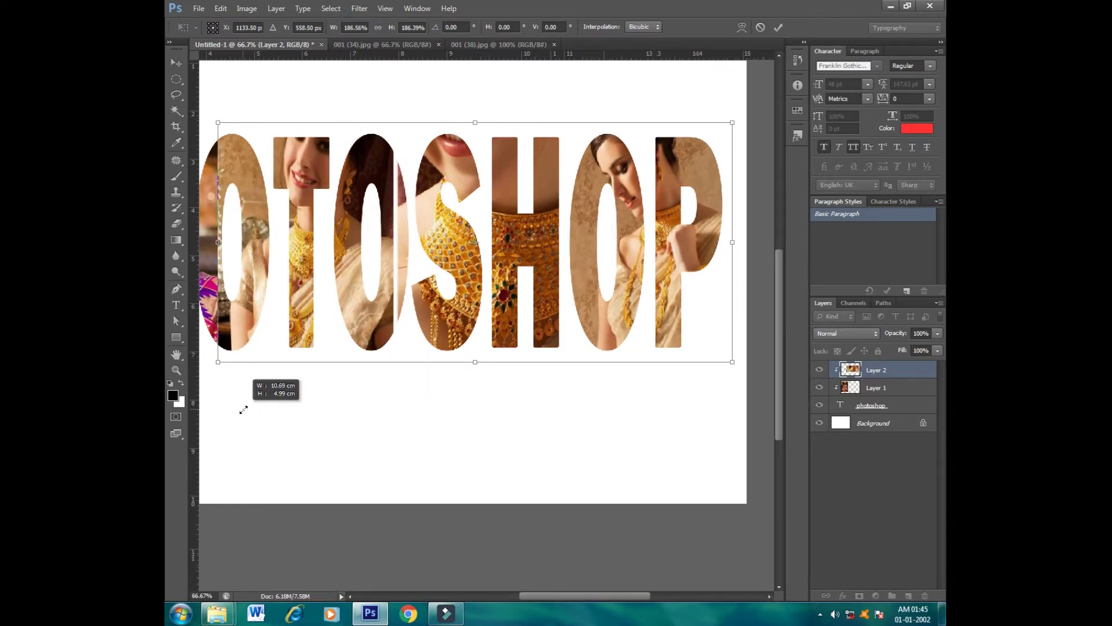
{"action": "left_click_drag", "start_coordinate": [429, 273], "coordinate": [421, 293]}
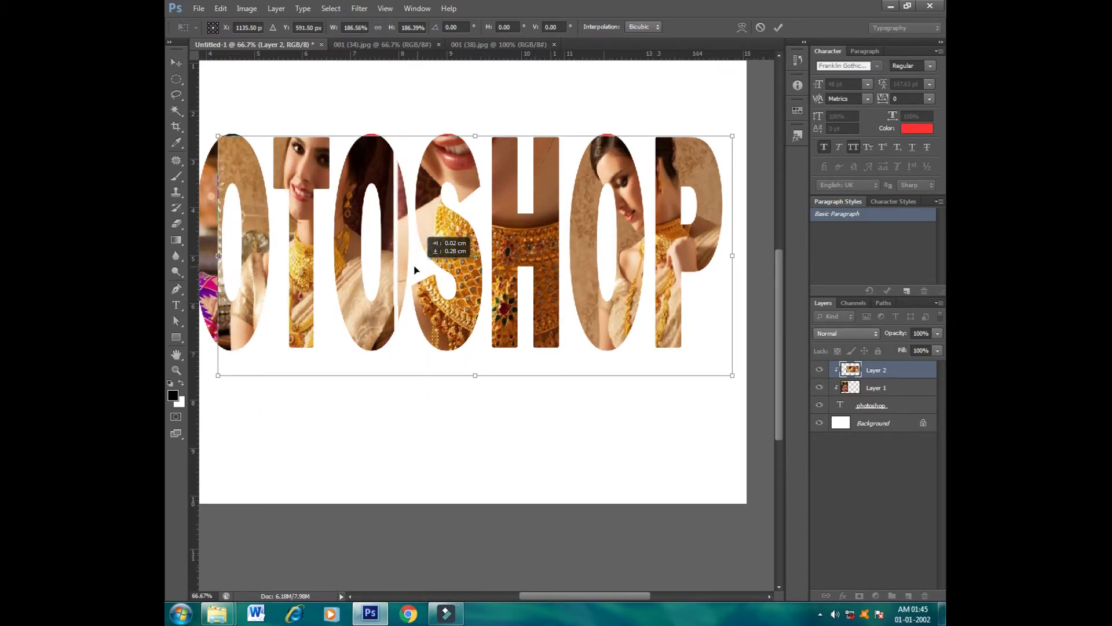
{"action": "left_click_drag", "start_coordinate": [726, 136], "coordinate": [729, 134]}
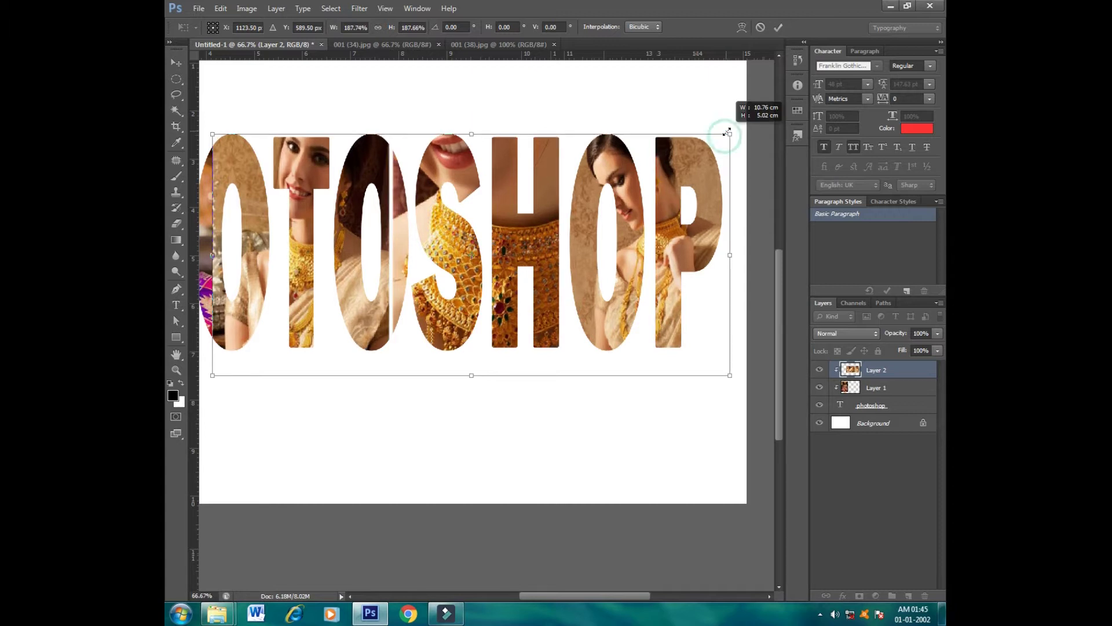
{"action": "left_click", "coordinate": [778, 27]}
- Zoom out and add a new empty layer directly above the Background layer
{"action": "key", "text": "ctrl+minus"}
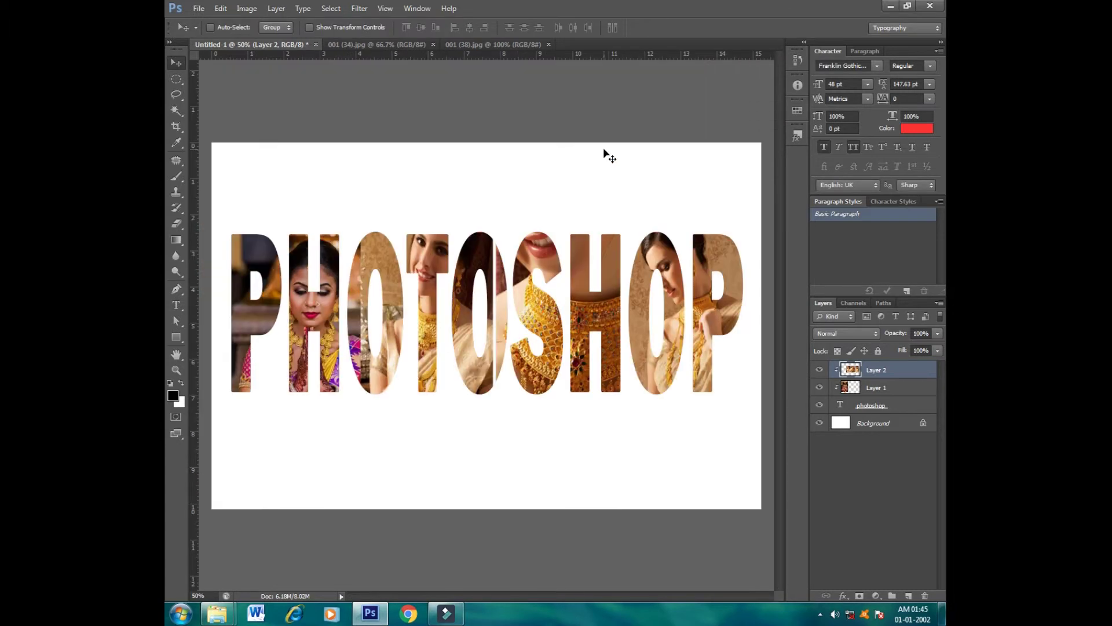
{"action": "left_click", "coordinate": [538, 432]}
{"action": "left_click", "coordinate": [883, 424]}
{"action": "left_click", "coordinate": [908, 596]}
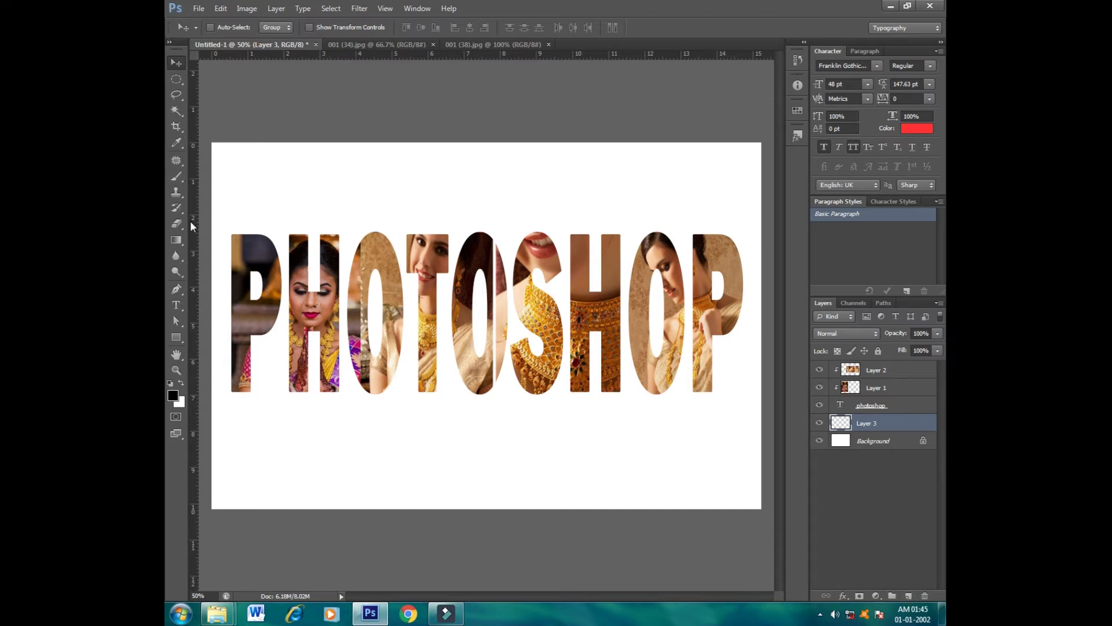
- Fill the new layer with a pinkish radial gradient using the copper preset
{"action": "left_click", "coordinate": [176, 240]}
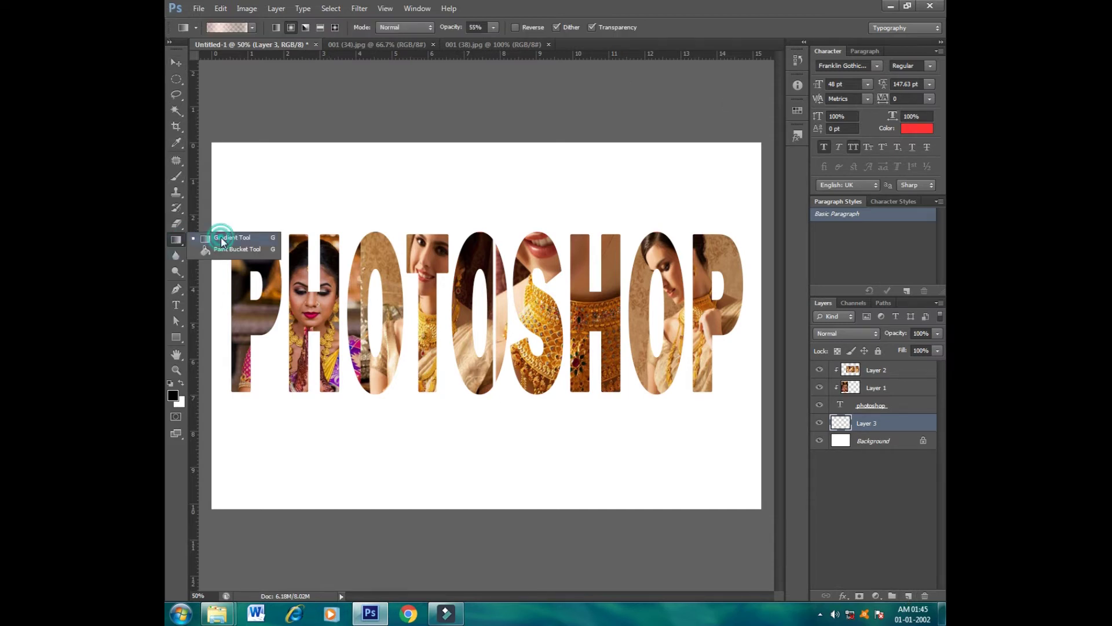
{"action": "left_click", "coordinate": [221, 243]}
{"action": "left_click", "coordinate": [253, 27]}
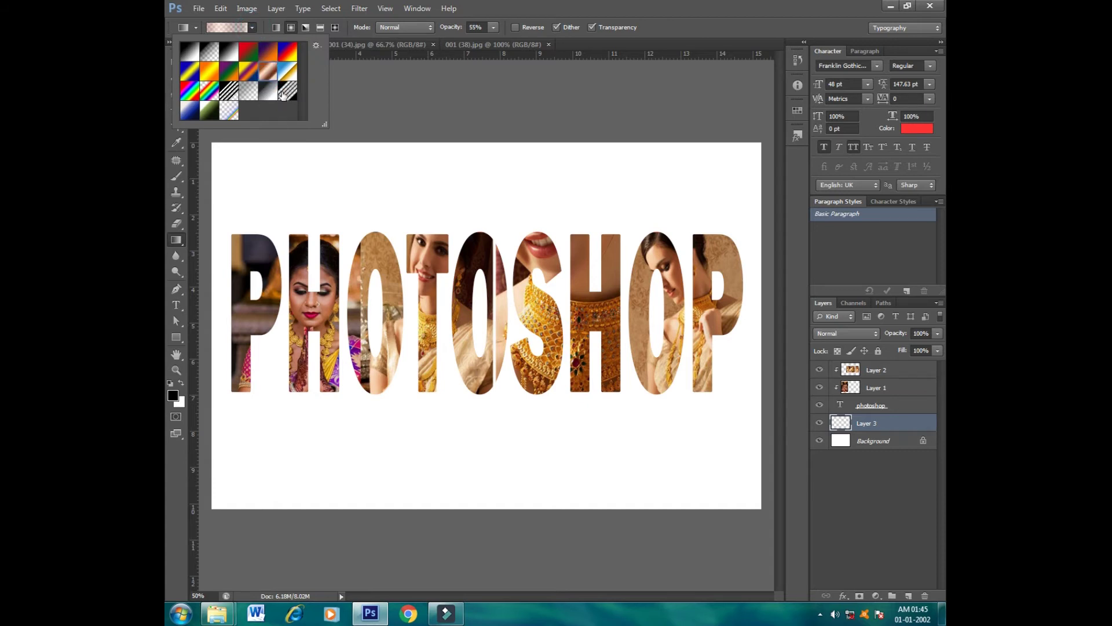
{"action": "double_click", "coordinate": [269, 75]}
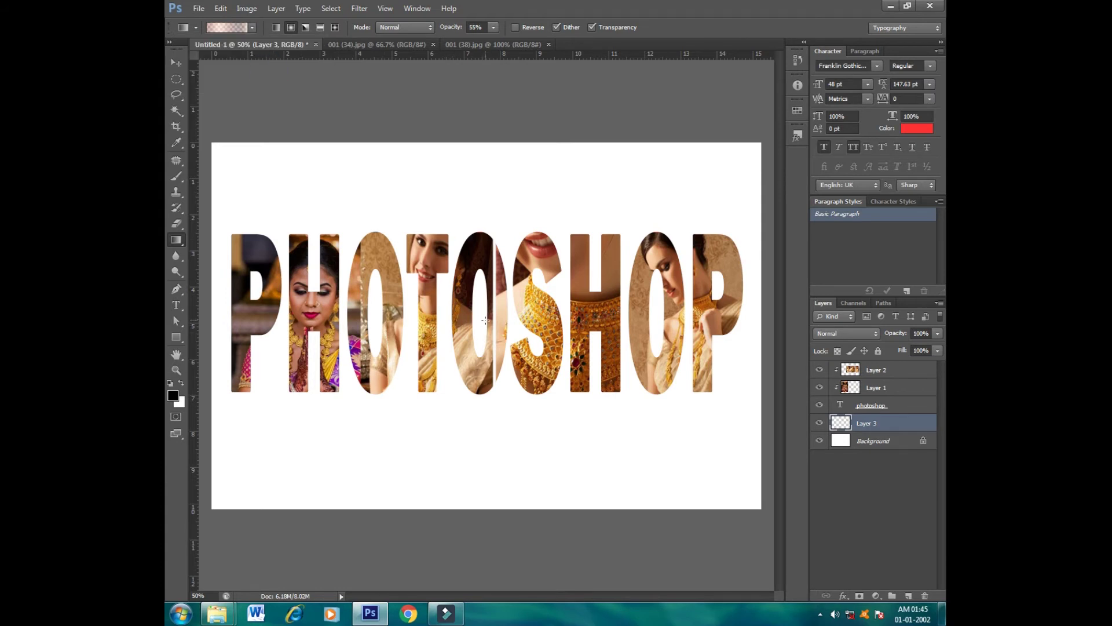
{"action": "left_click_drag", "start_coordinate": [486, 321], "coordinate": [756, 506]}
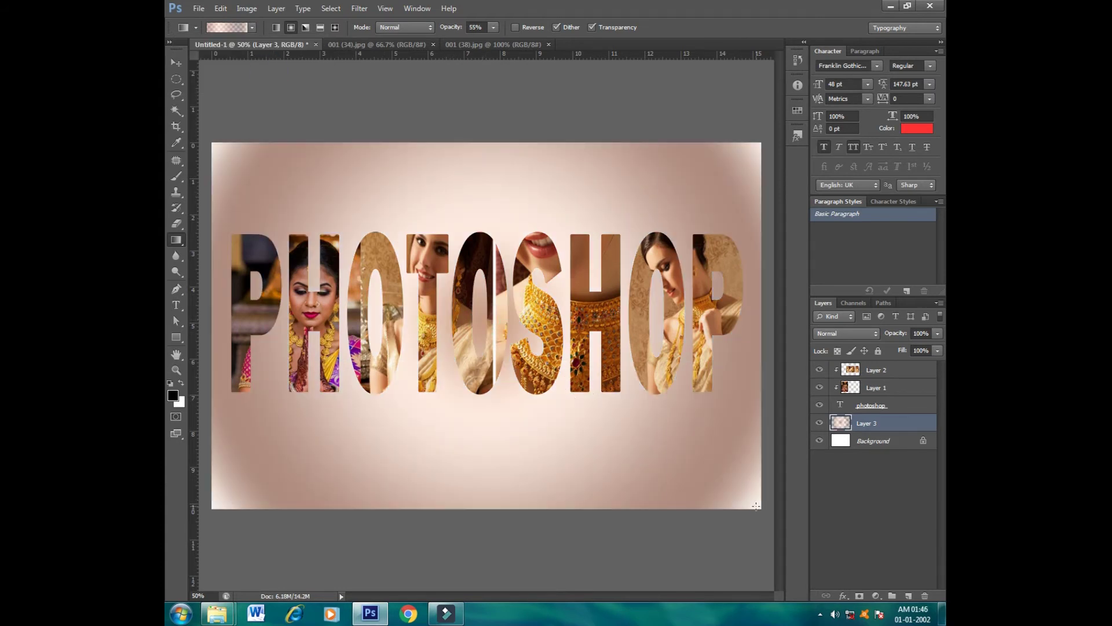